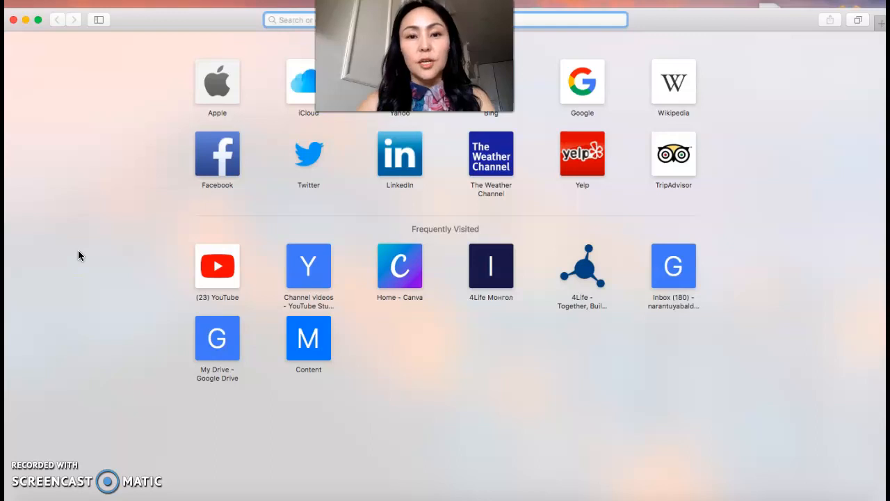
Open YouTube from the frequently visited sites
left_click(86, 250)
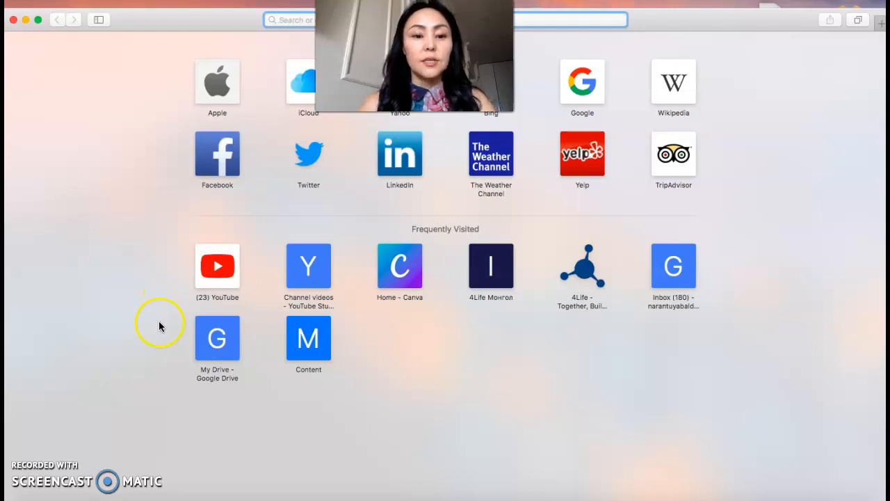
left_click(217, 271)
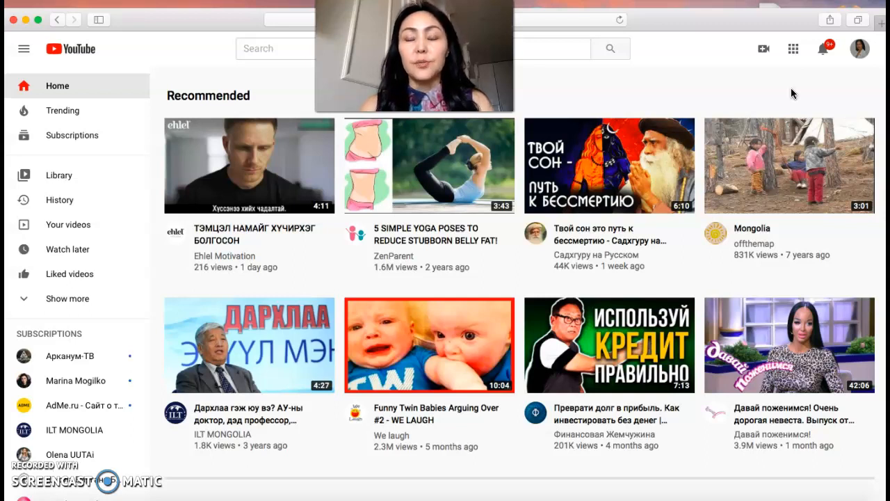
left_click(811, 92)
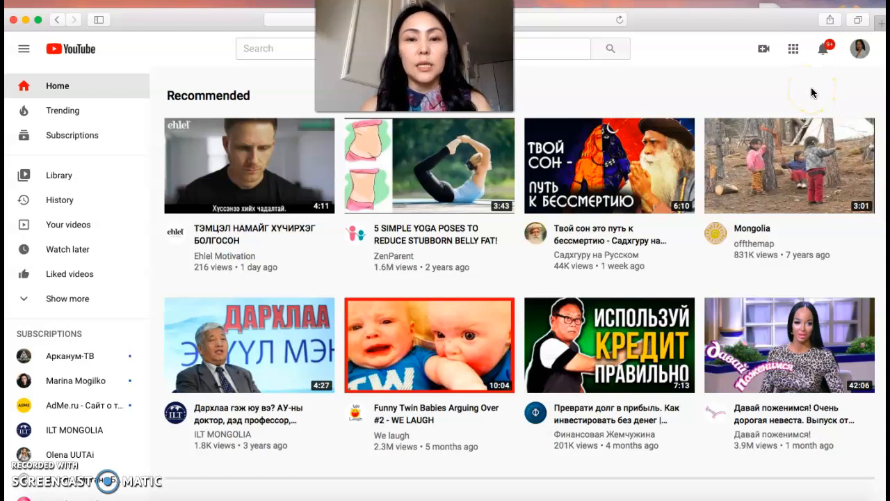
left_click(817, 72)
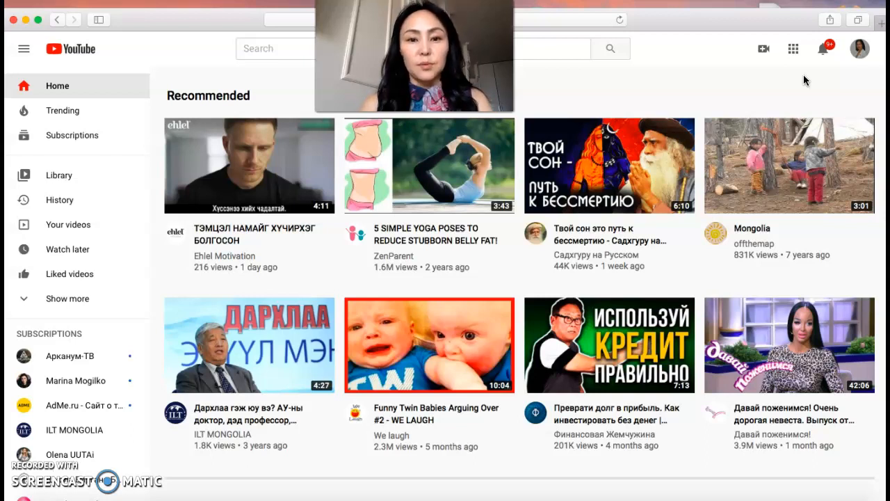
Go to your own channel page and open its list of uploaded videos in YouTube Studio
left_click(860, 54)
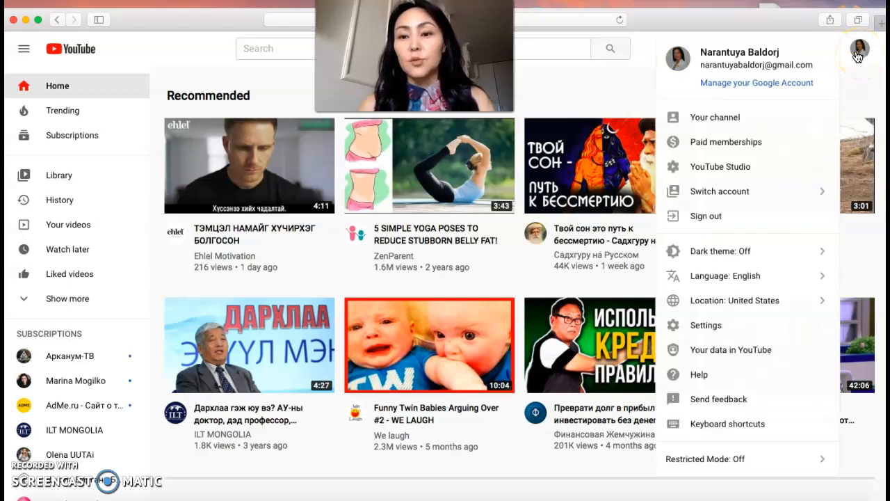
left_click(734, 118)
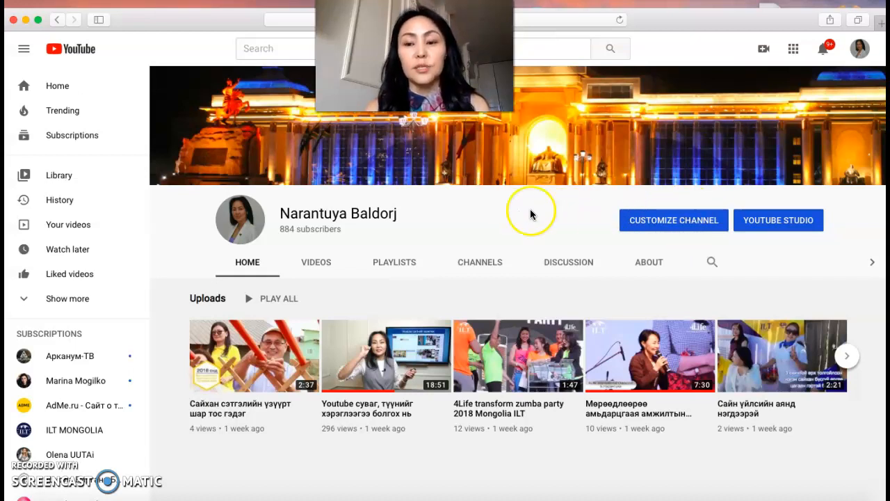
left_click(763, 226)
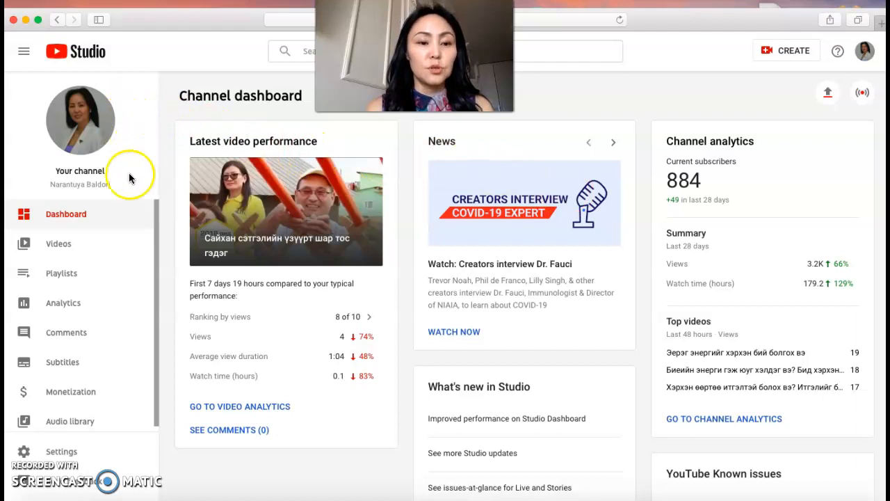
left_click(60, 247)
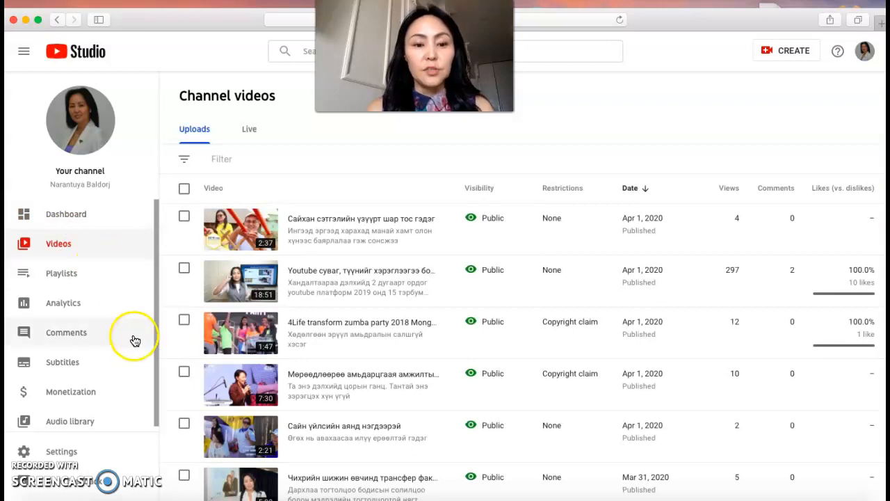
Go to the last page of the uploads and open the details of the oldest video, "Зүрх сэтгэлээ сонс"
scroll(219, 369, "down", 3)
scroll(218, 369, "down", 12)
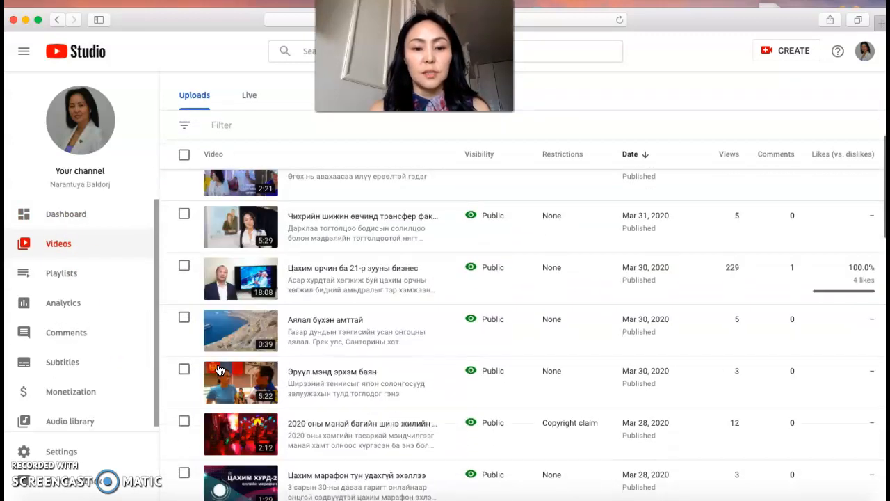
scroll(218, 369, "down", 10)
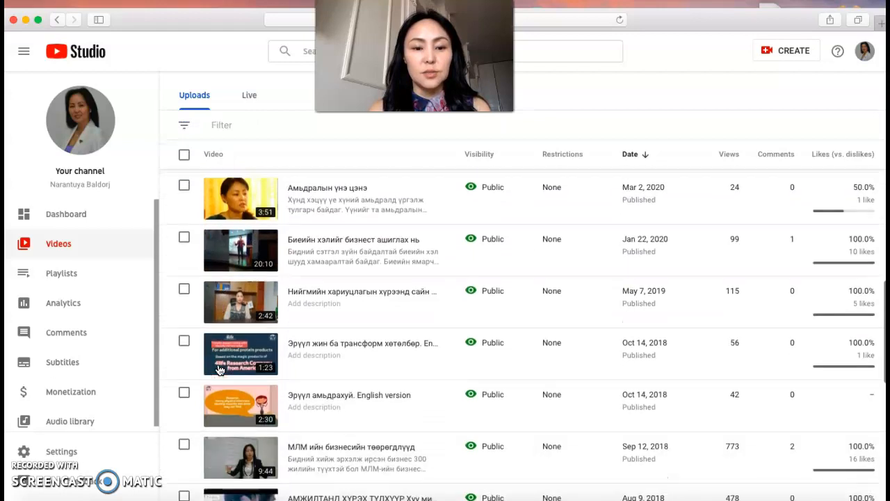
scroll(218, 370, "down", 4)
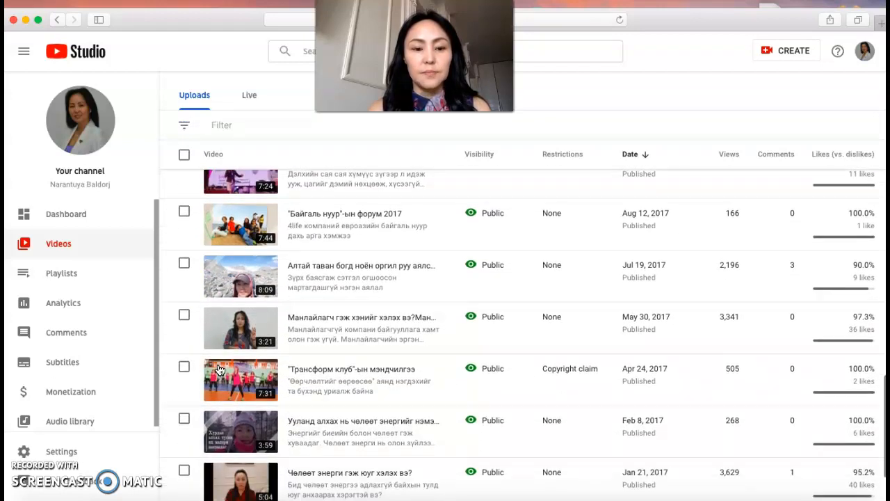
left_click(708, 425)
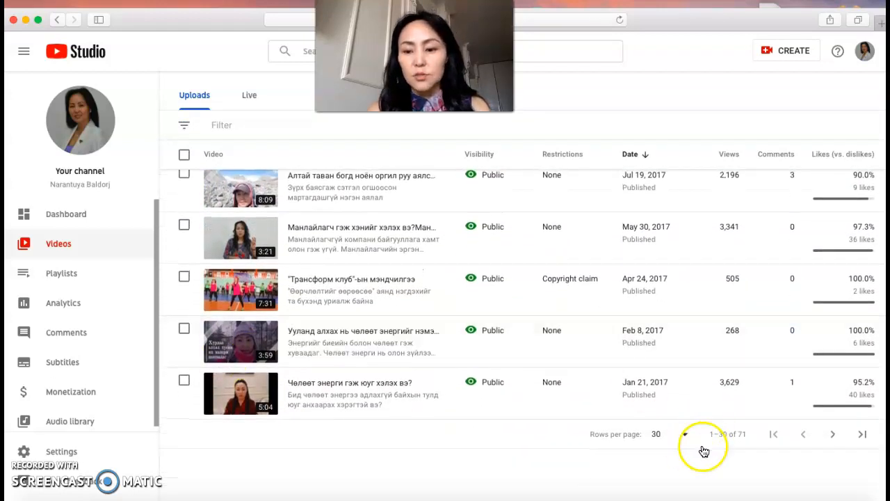
left_click(862, 434)
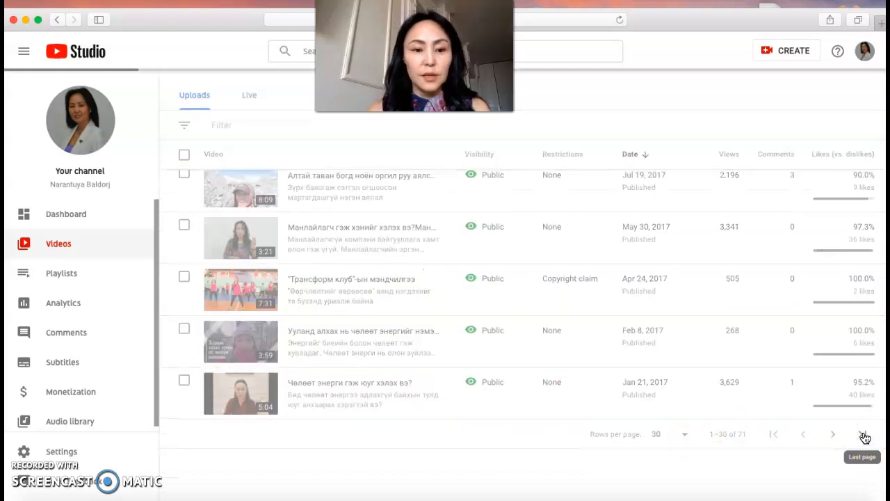
scroll(370, 356, "down", 5)
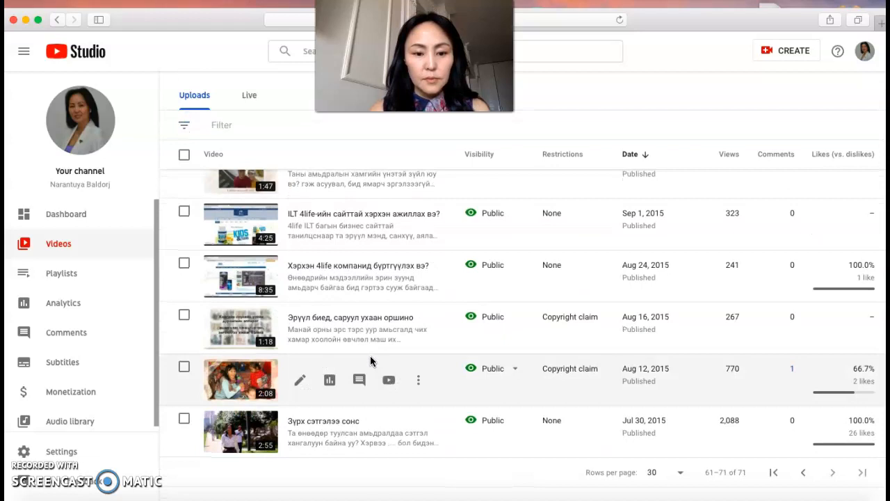
left_click(233, 442)
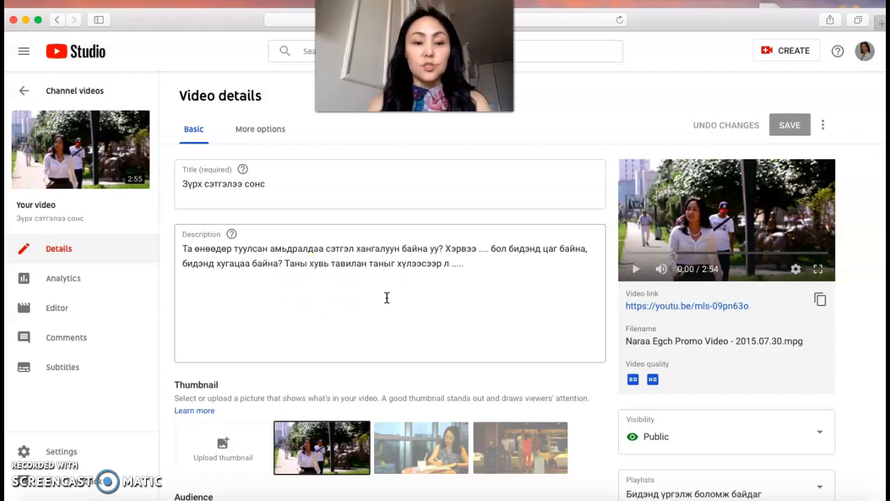
Try the other two suggested thumbnails for the video and reselect the first one
scroll(386, 297, "down", 5)
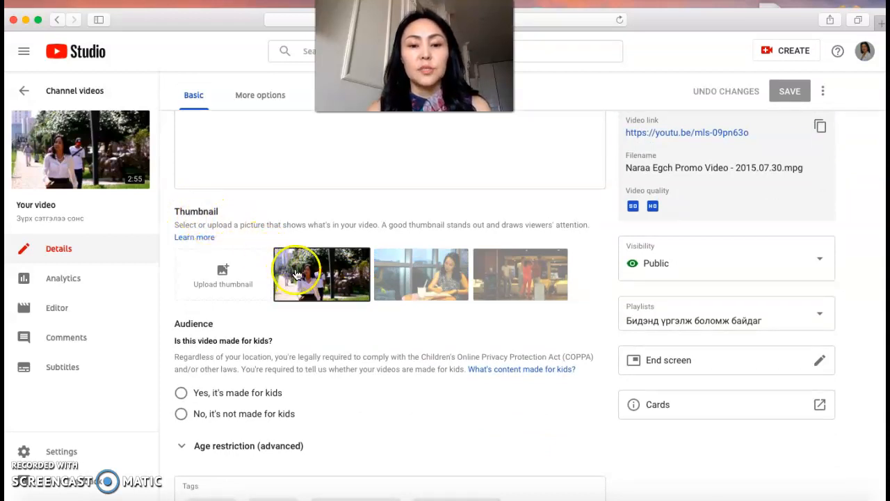
left_click(433, 280)
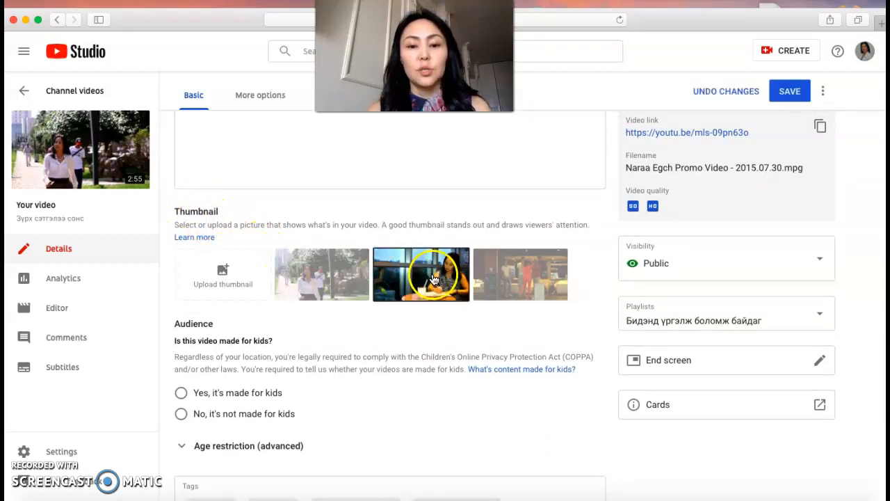
left_click(515, 282)
left_click(424, 275)
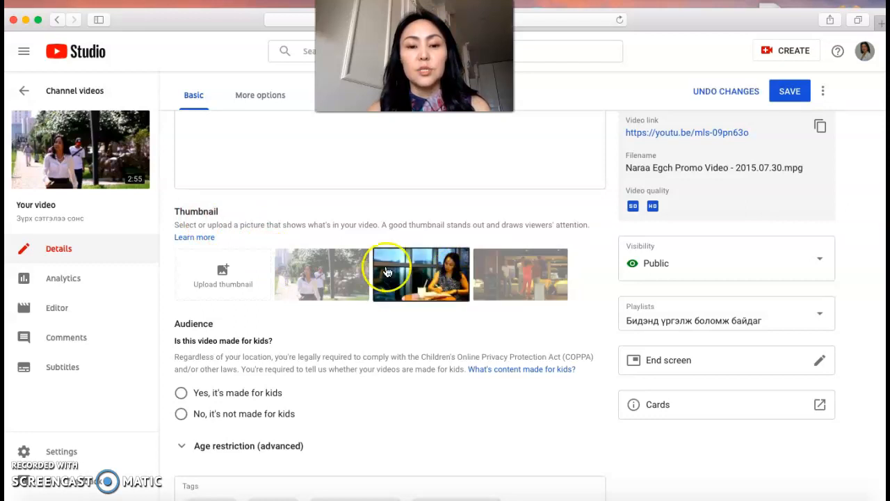
left_click(337, 272)
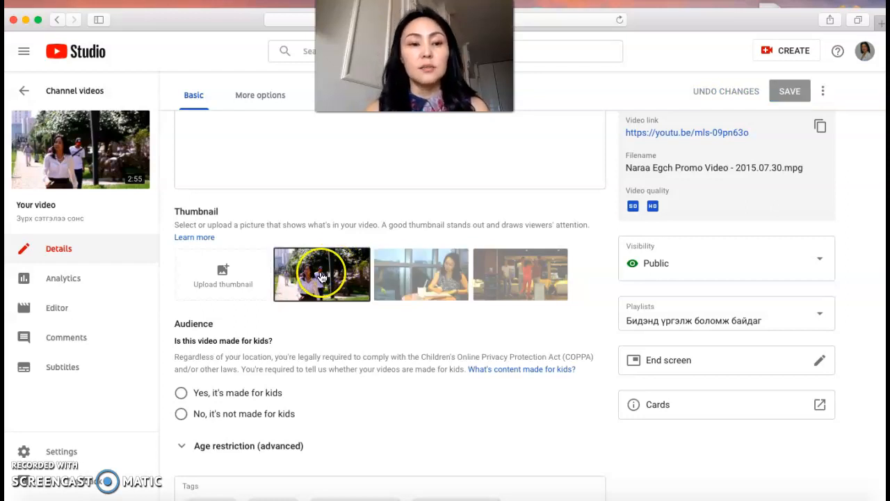
Set the video's audience to "No, it's not made for kids"
scroll(323, 277, "down", 2)
scroll(322, 278, "down", 1)
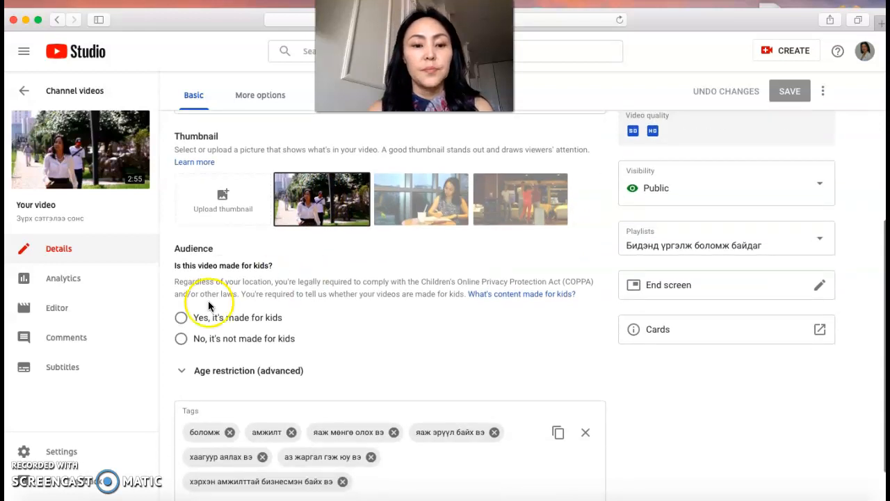
left_click(183, 341)
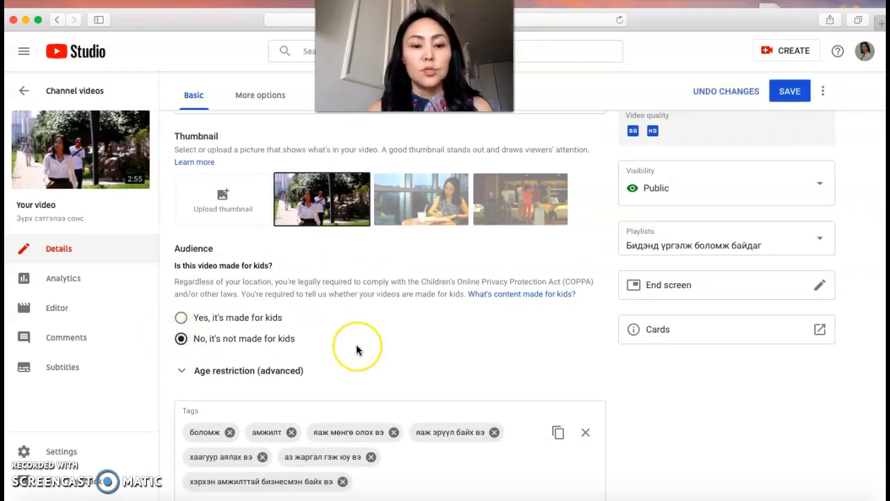
scroll(357, 350, "down", 1)
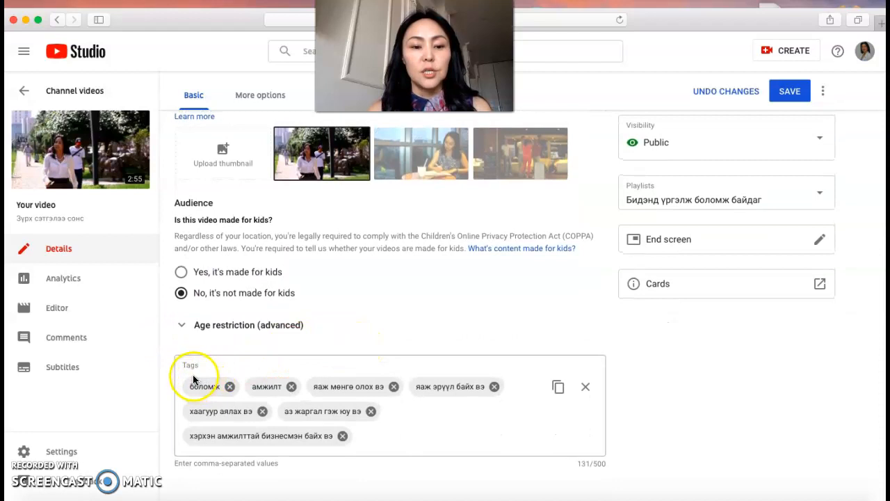
left_click(369, 435)
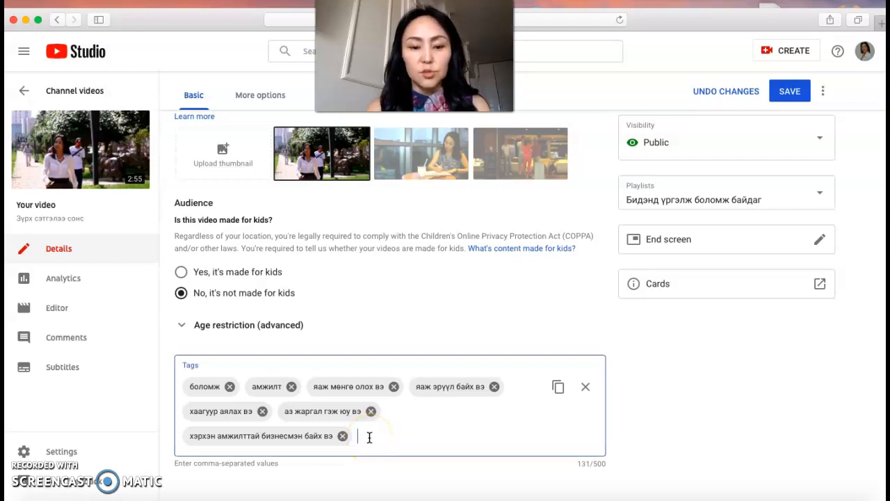
type("sf")
key("BackSpace")
key("BackSpace")
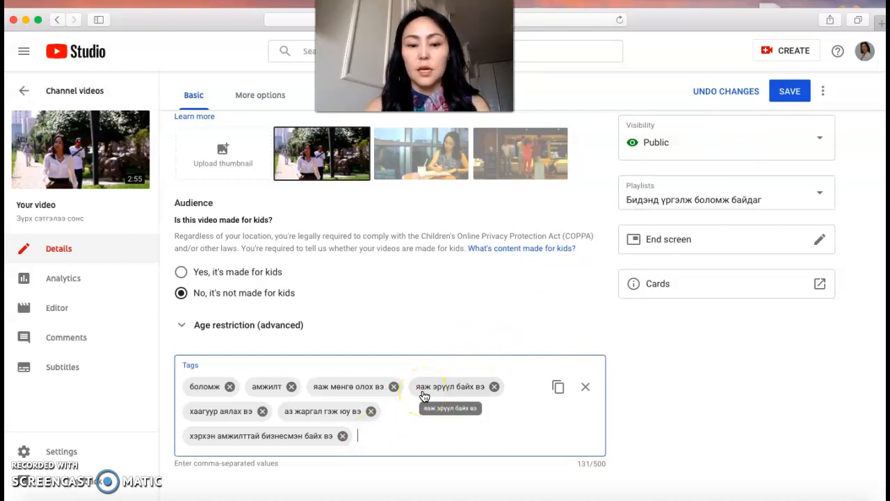
Switch the keyboard input language to Mongolian and add the tag "гайхалтйа аялал" to the video
left_click(765, 1)
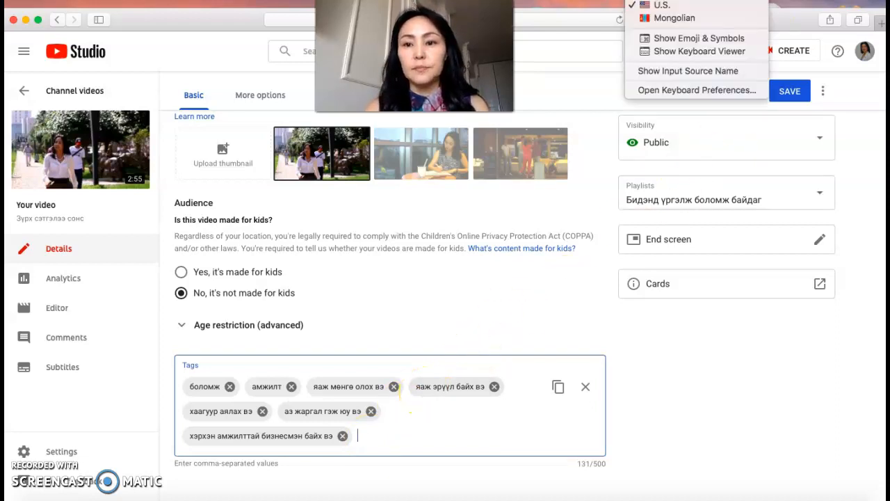
left_click(715, 21)
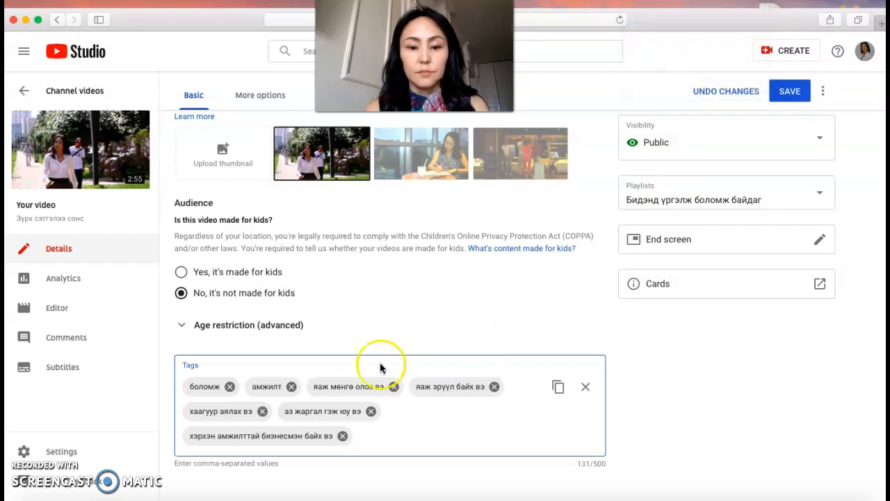
left_click(389, 438)
type("гайха")
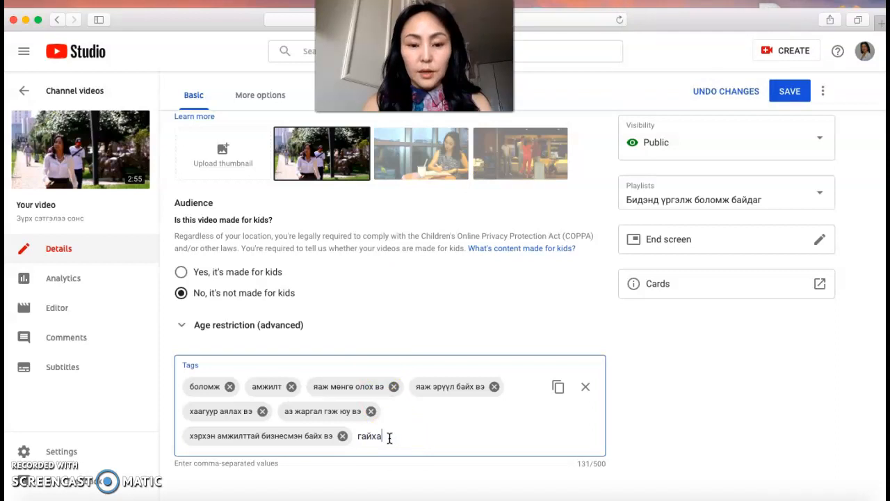
type("лтйа аялал")
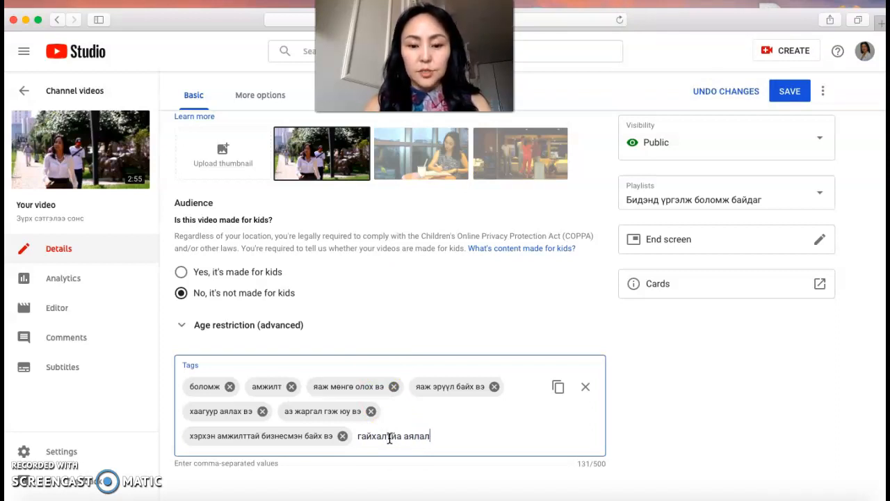
key("Return")
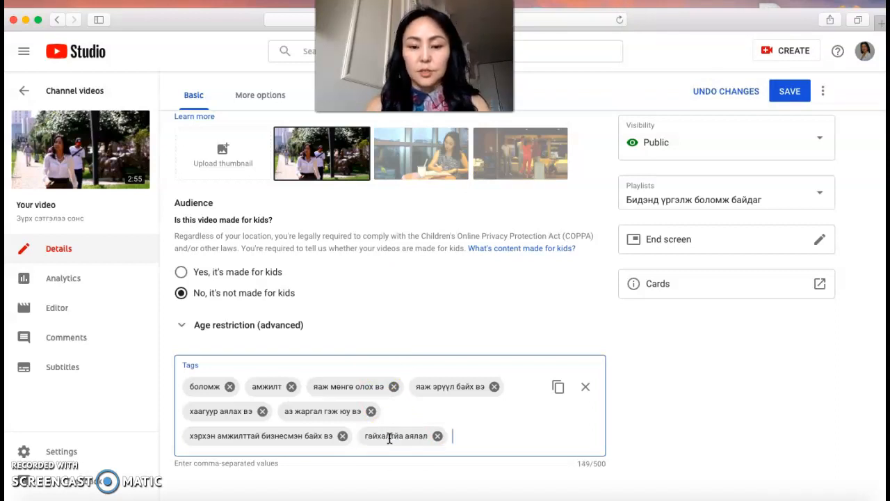
Correct the spelling of the newly added tag to "гайхалтай аялал"
left_click(397, 439)
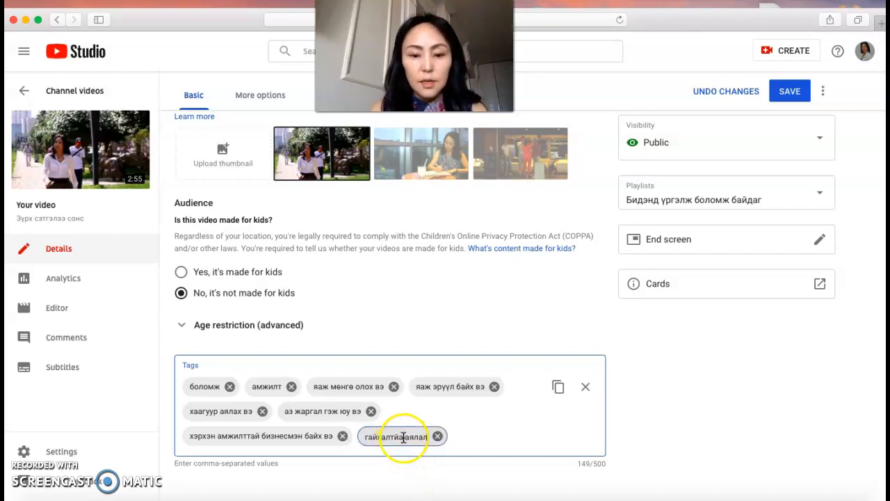
key("BackSpace")
type("й")
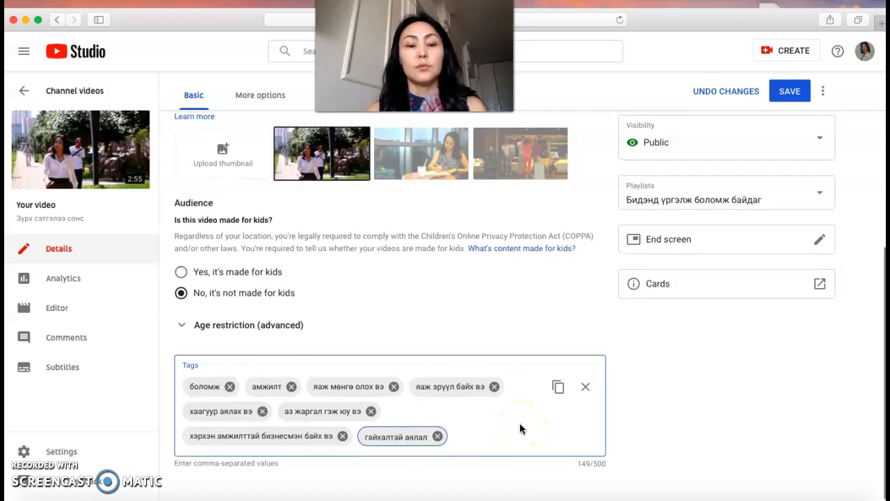
Examine the video's details, its visibility options and the list of available playlists, keeping the current choices
scroll(520, 424, "up", 2)
scroll(520, 429, "up", 4)
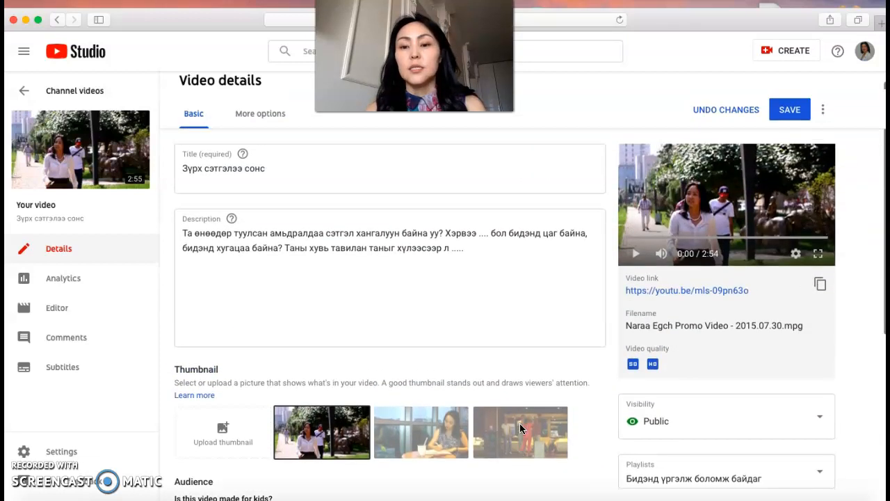
scroll(716, 313, "down", 1)
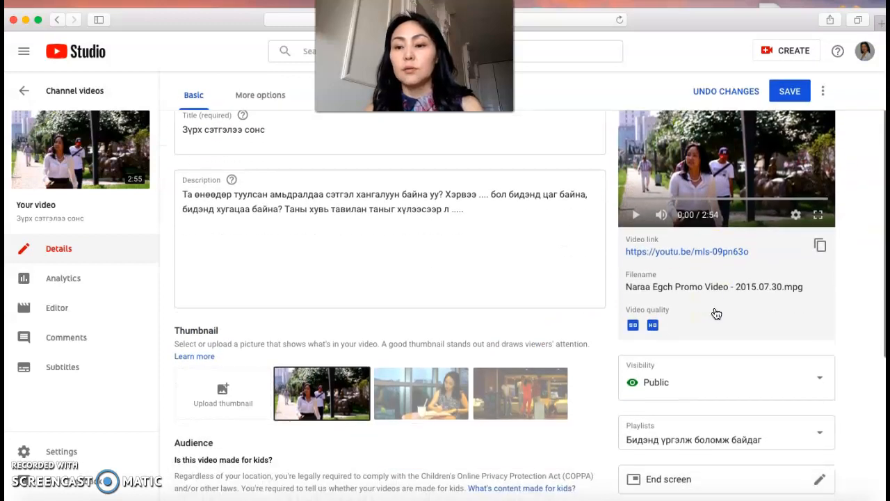
scroll(716, 314, "down", 2)
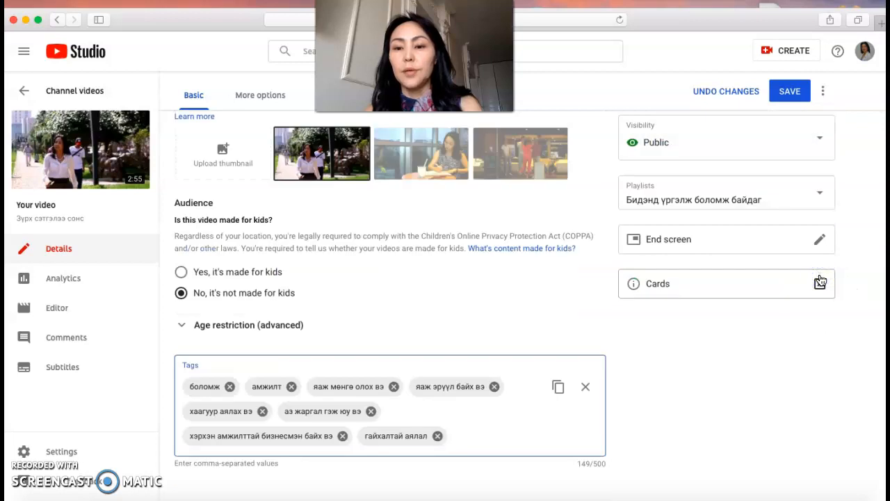
left_click(815, 143)
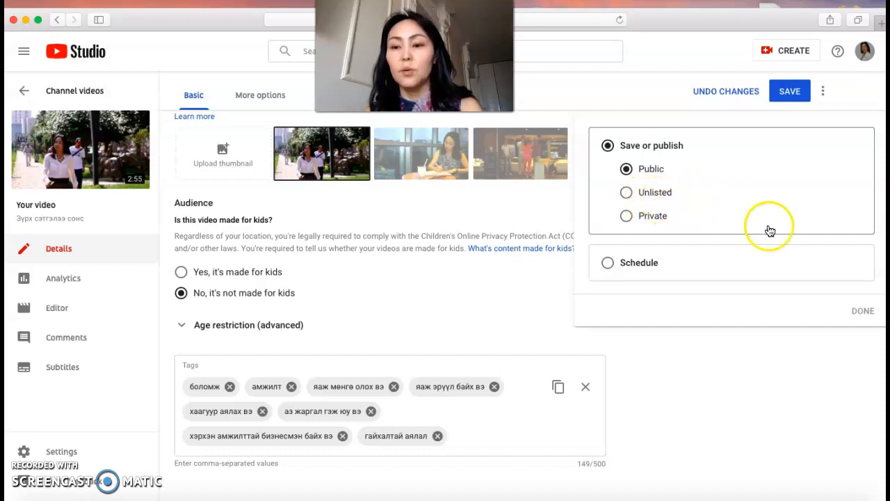
left_click(751, 404)
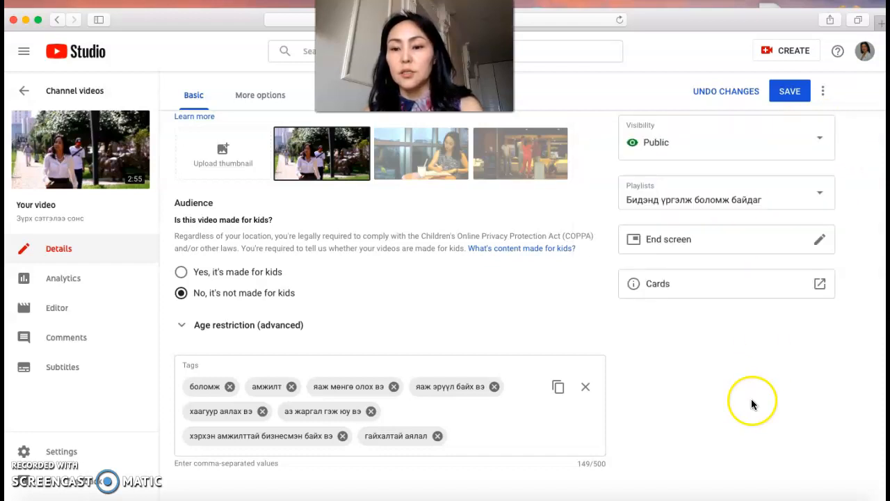
left_click(820, 193)
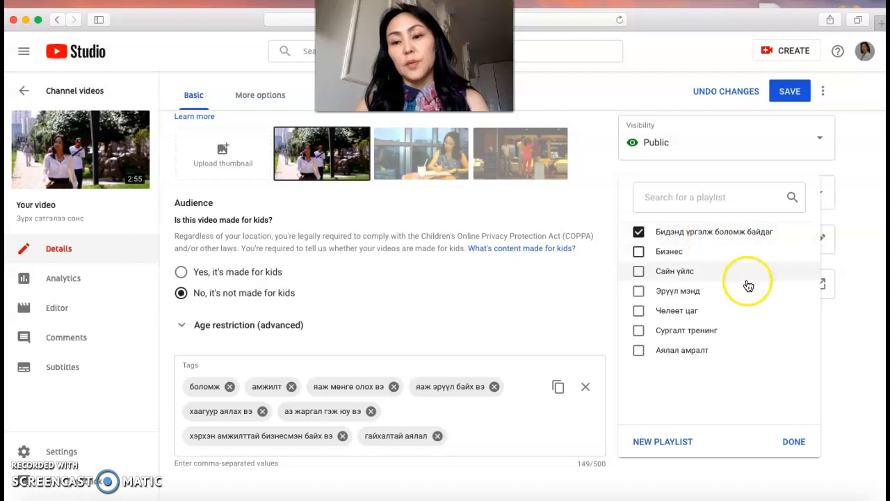
left_click(794, 442)
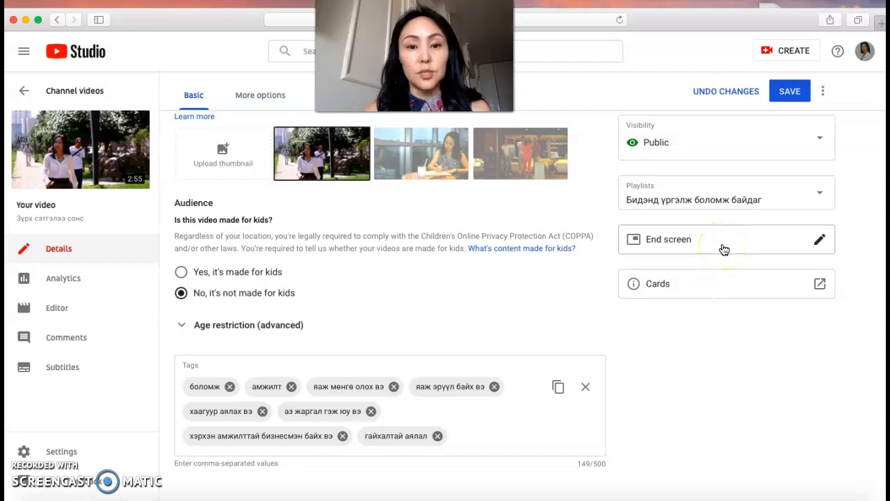
Open the video's end screen editor and apply the "1 video, 1 subscribe" template
left_click(749, 247)
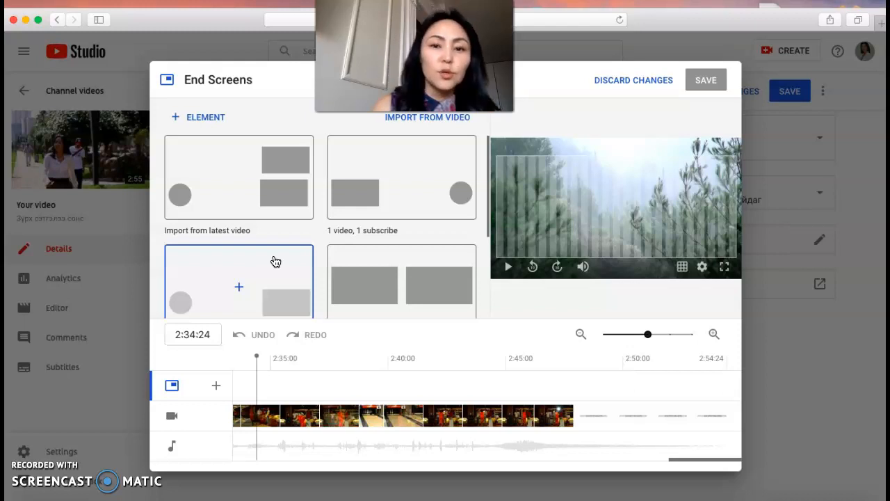
left_click(281, 188)
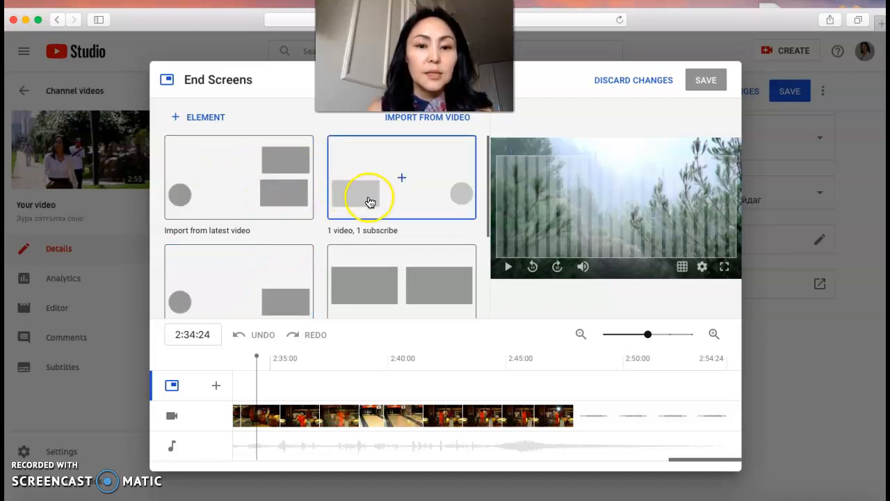
scroll(367, 199, "down", 4)
scroll(369, 202, "up", 4)
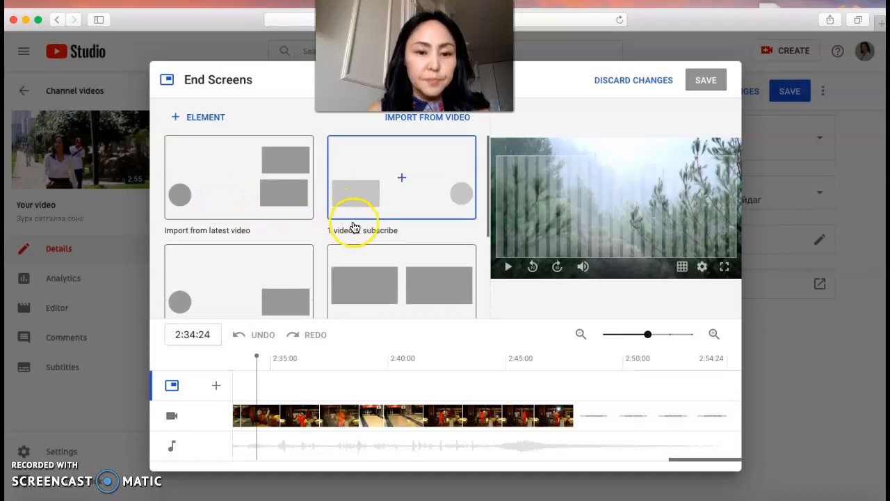
scroll(362, 212, "down", 3)
scroll(362, 214, "down", 1)
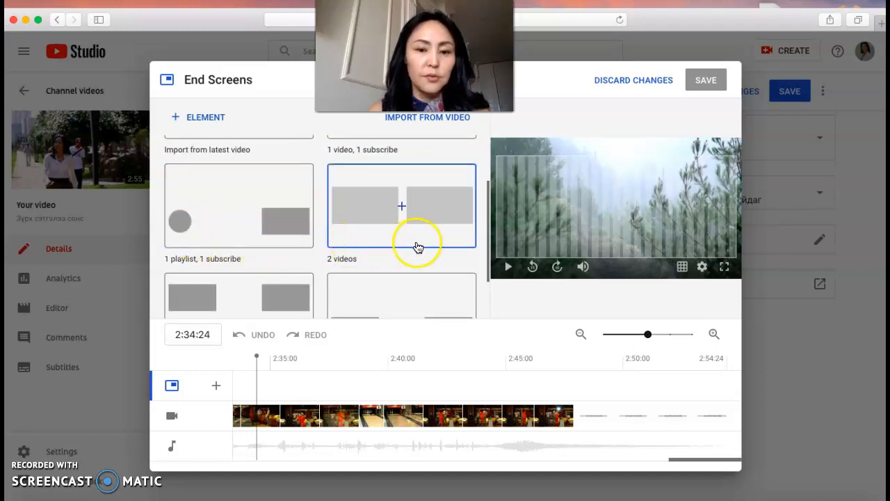
scroll(233, 272, "down", 3)
scroll(233, 271, "up", 6)
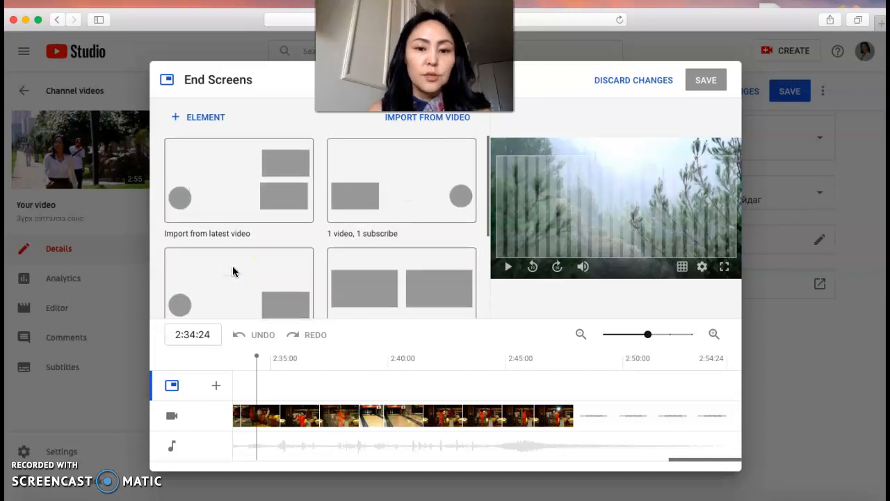
left_click(416, 209)
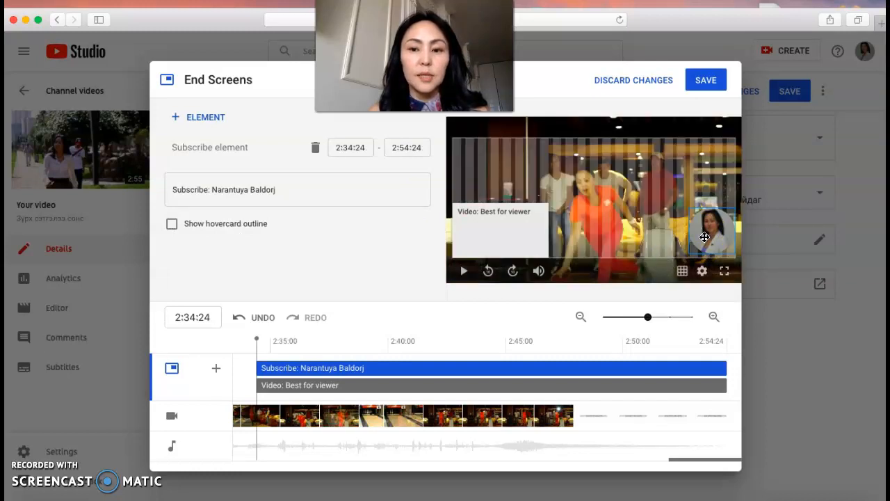
Set the end screen's video element to the specific video "Амьдрал-үргэлж амталж байх аз жаргал" from the channel's own videos
mouse_move(705, 237)
left_mouse_down()
mouse_move(708, 229)
mouse_move(685, 224)
mouse_move(441, 229)
mouse_move(485, 231)
left_mouse_up()
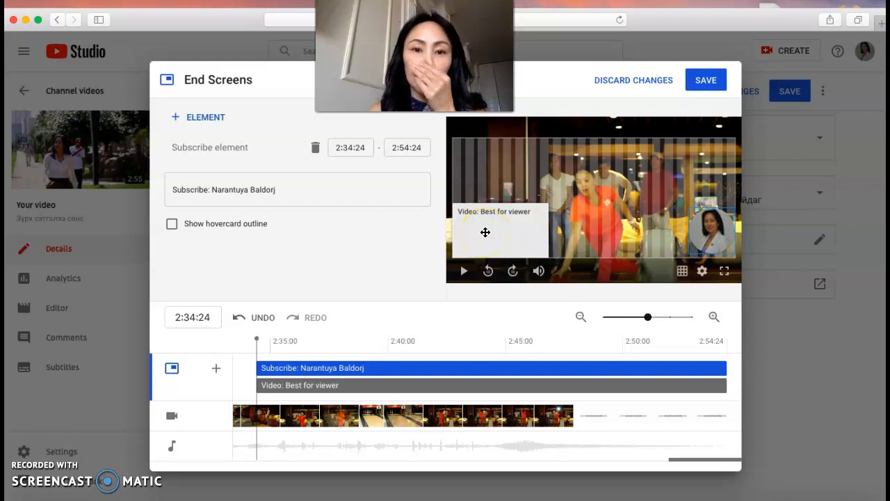
left_click_drag(485, 232, 483, 233)
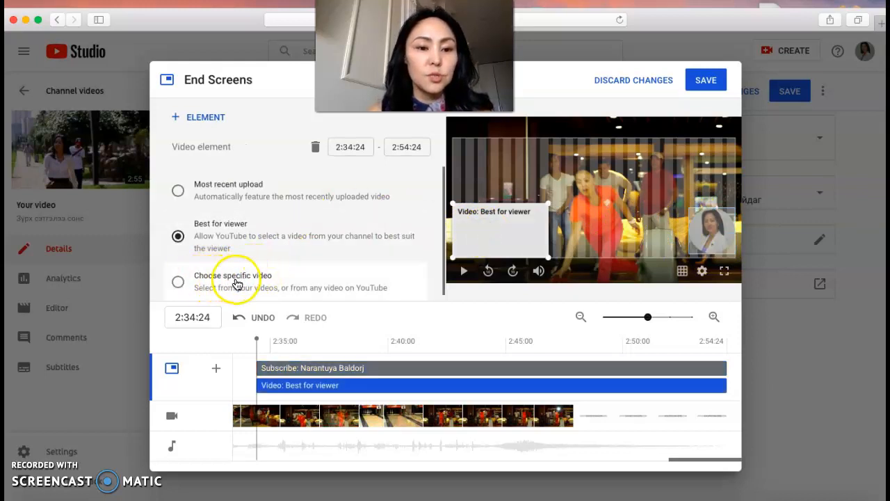
left_click(179, 284)
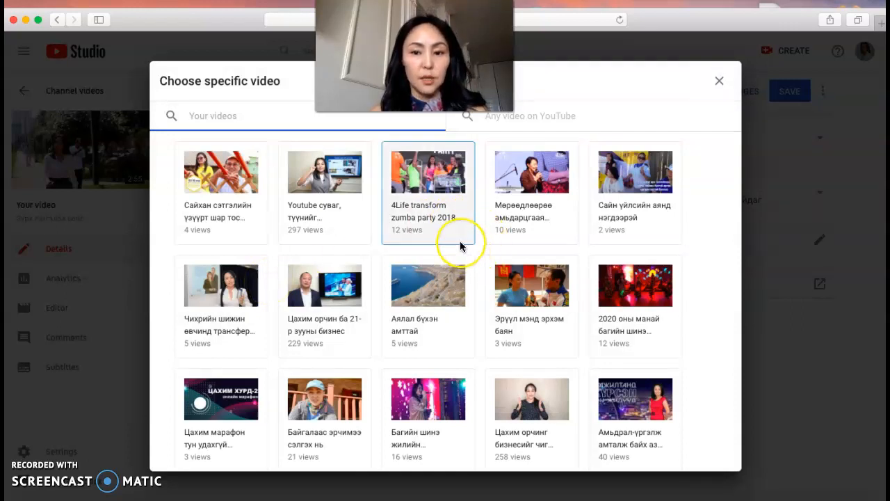
scroll(462, 249, "down", 3)
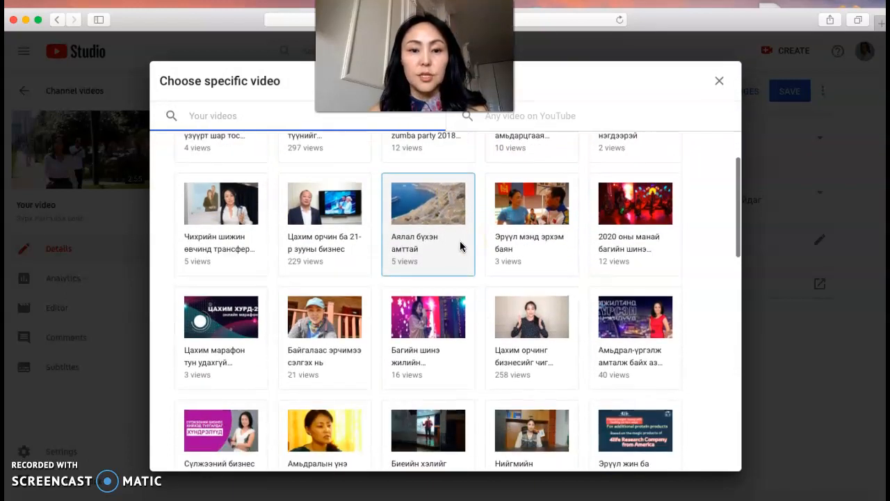
scroll(461, 246, "down", 3)
left_click(521, 240)
left_click(623, 272)
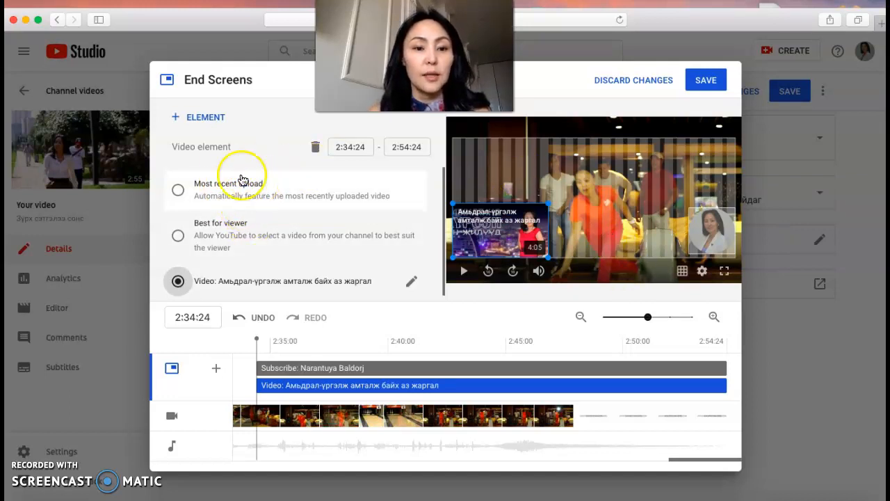
Add a second video element to the end screen and set it to the channel's video "Амьдралын үнэ цэнэ"
left_click(208, 118)
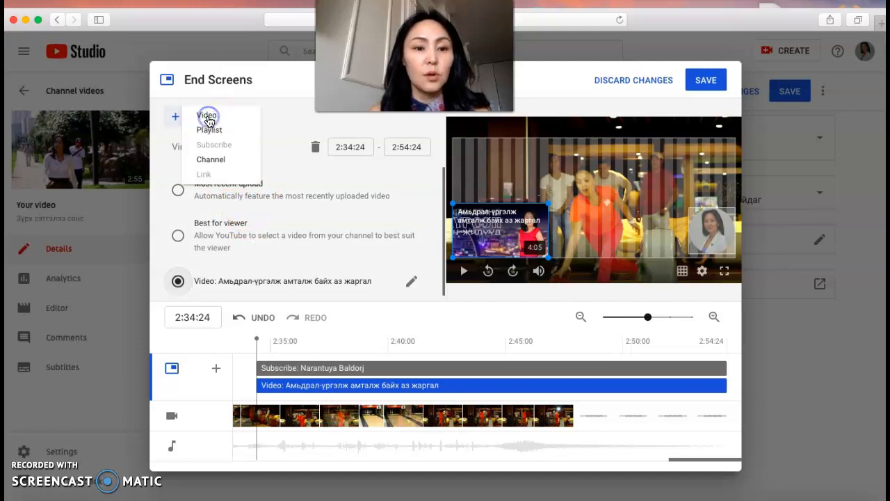
left_click(207, 116)
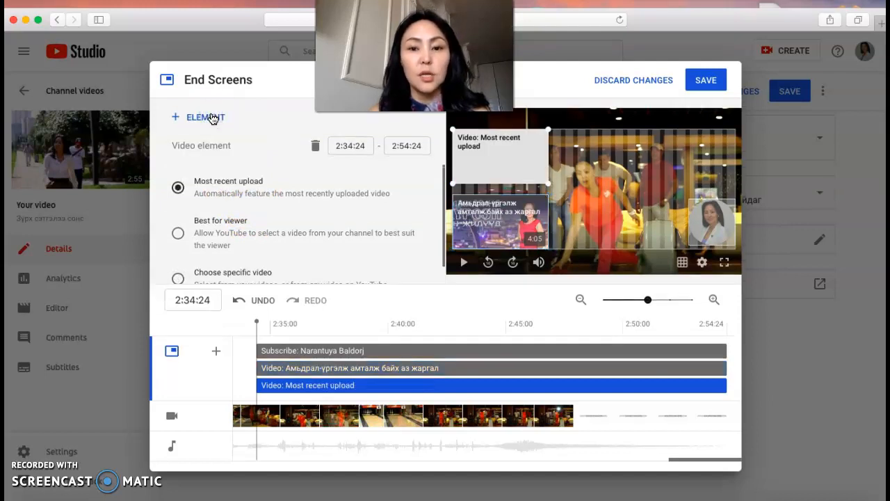
left_click(481, 158)
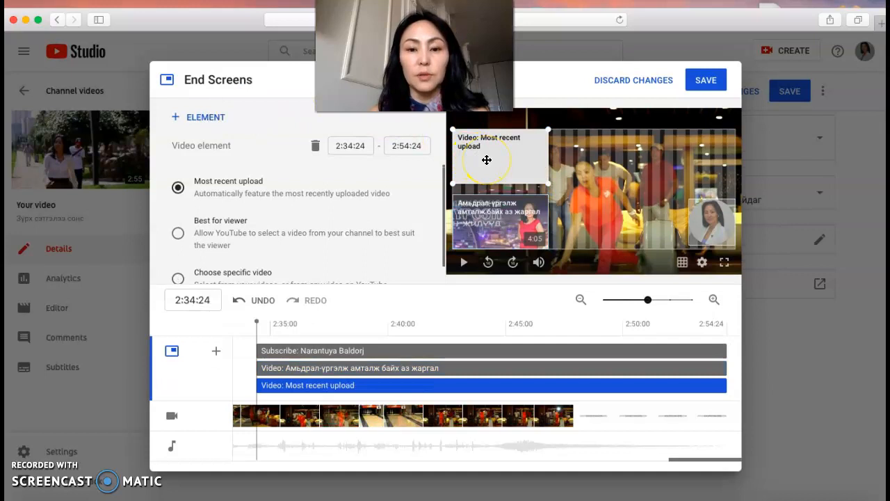
scroll(267, 243, "down", 1)
left_click(205, 260)
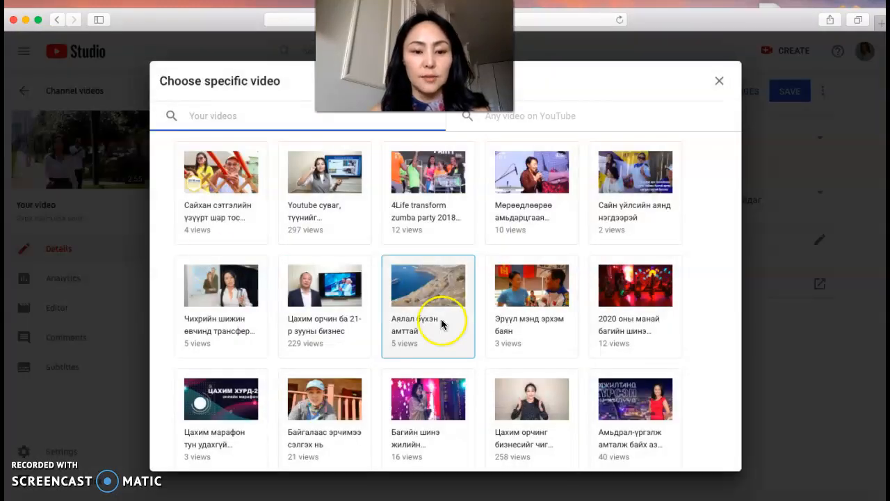
right_click(442, 323)
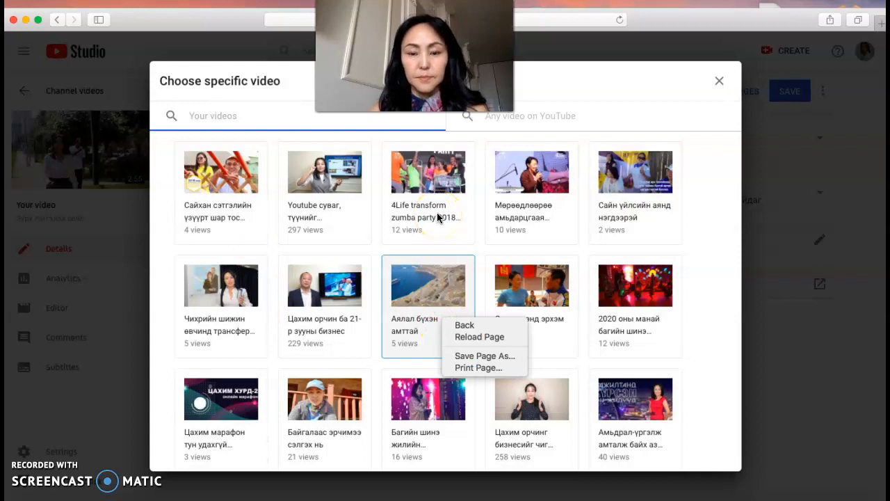
left_click(716, 288)
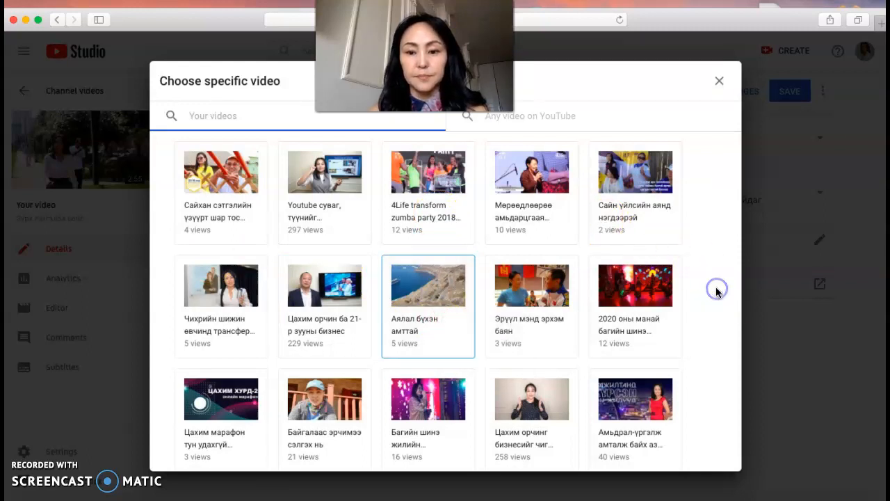
scroll(716, 288, "down", 5)
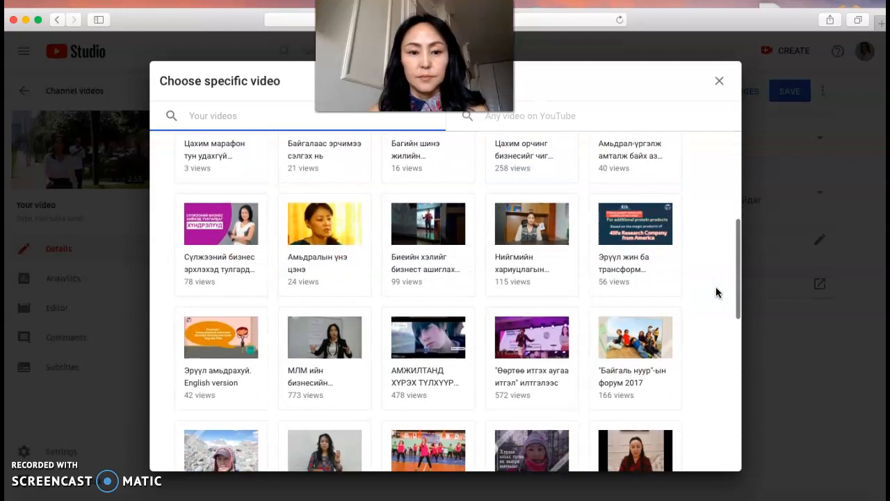
left_click(345, 225)
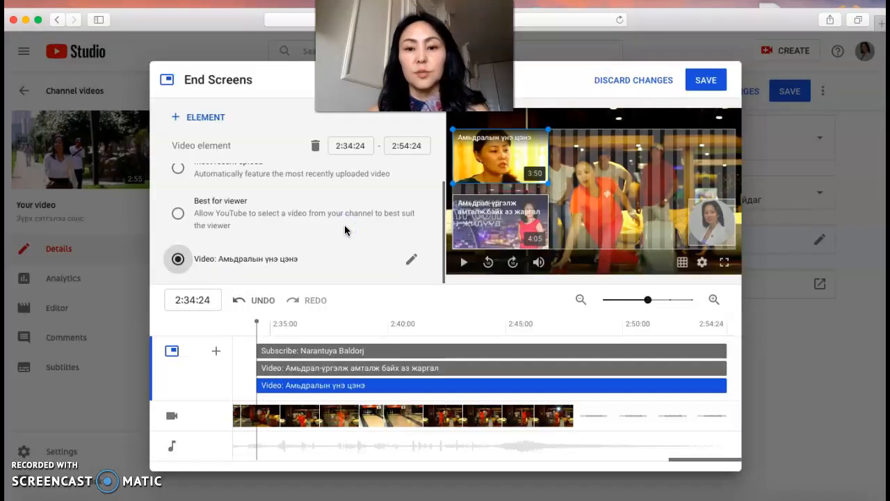
left_click(367, 225)
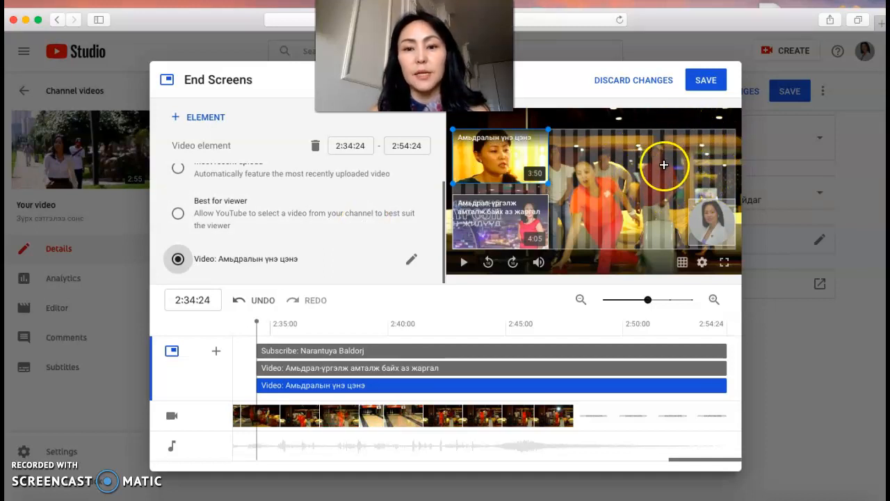
Add a third video element to the end screen and set it to the channel's video "Өөрийгөө өндрөөр үнэлж эхлээрэй"
left_click(206, 117)
left_click(207, 118)
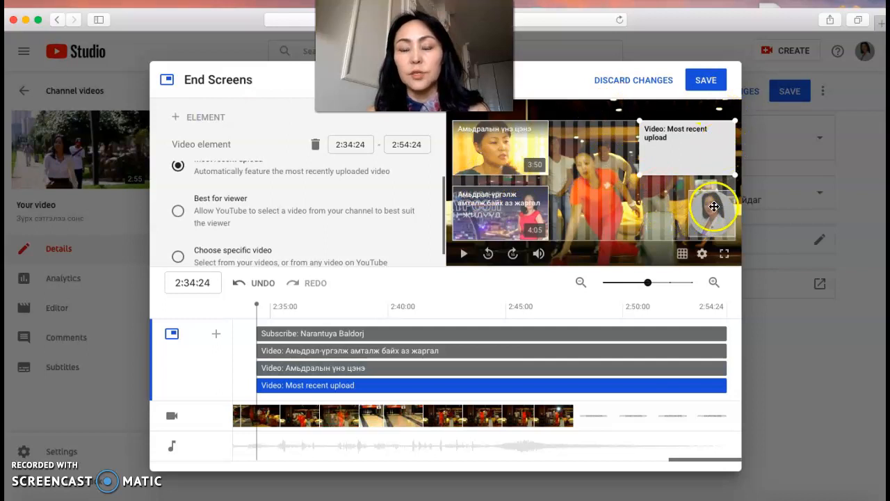
left_click(207, 256)
scroll(392, 402, "down", 3)
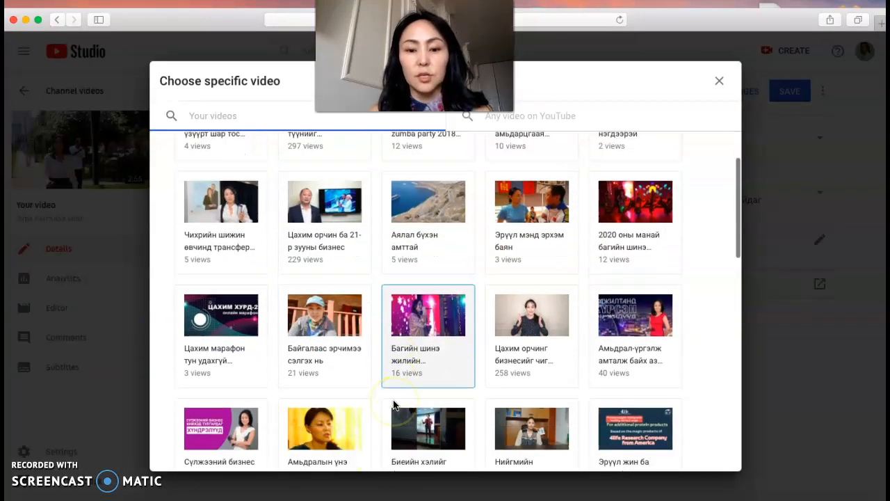
scroll(393, 404, "down", 5)
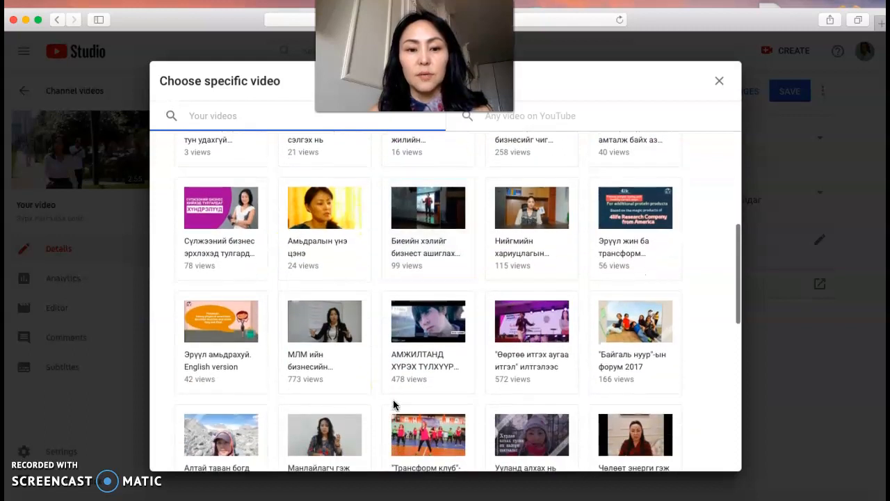
scroll(392, 404, "down", 2)
scroll(393, 403, "down", 3)
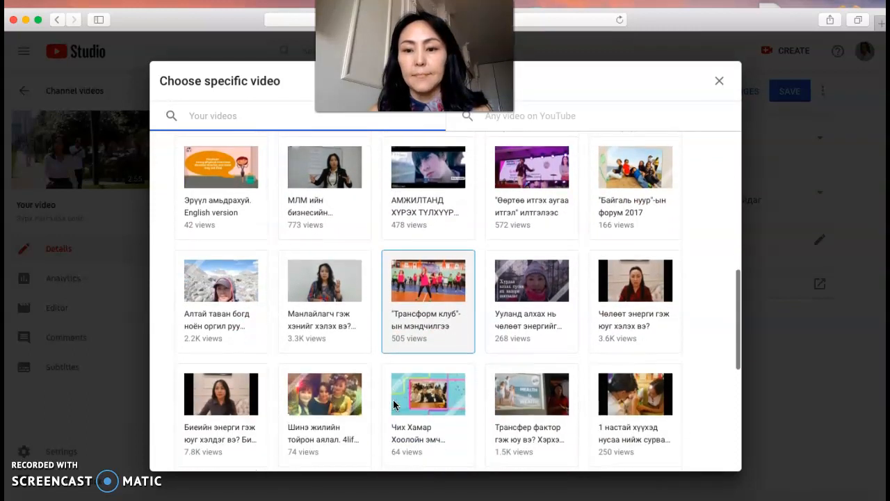
scroll(393, 403, "down", 2)
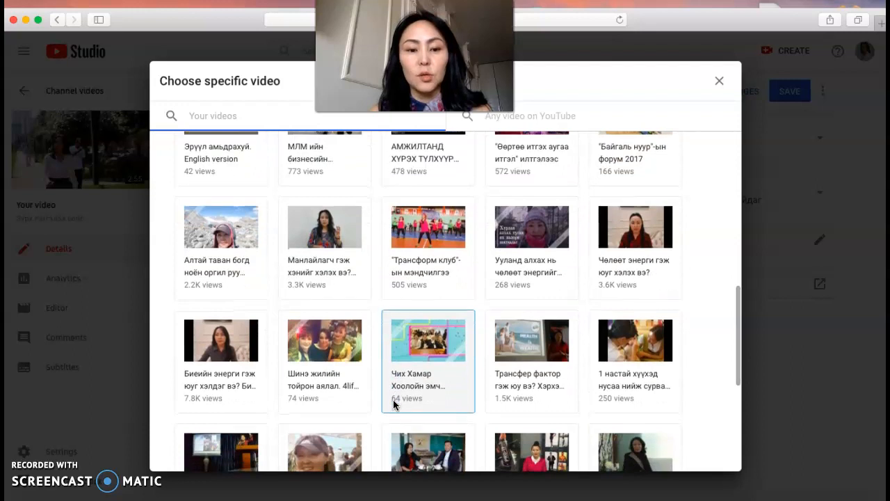
scroll(393, 403, "down", 2)
scroll(392, 403, "down", 3)
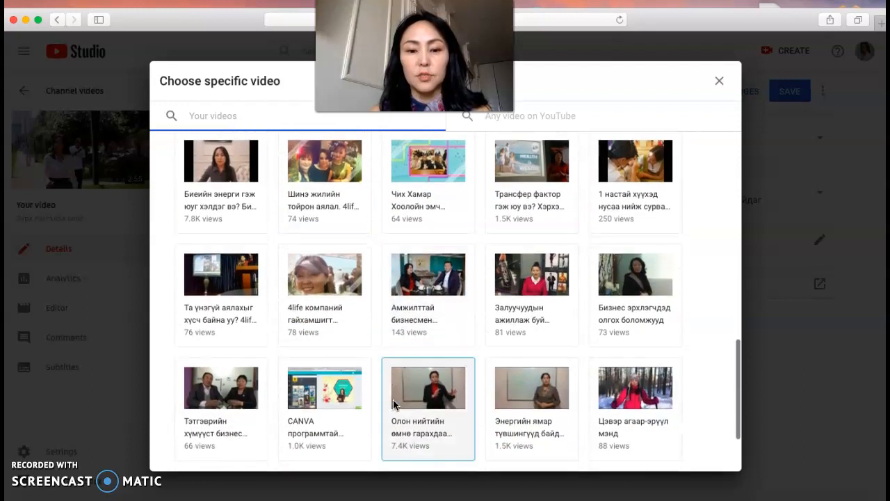
scroll(393, 405, "down", 2)
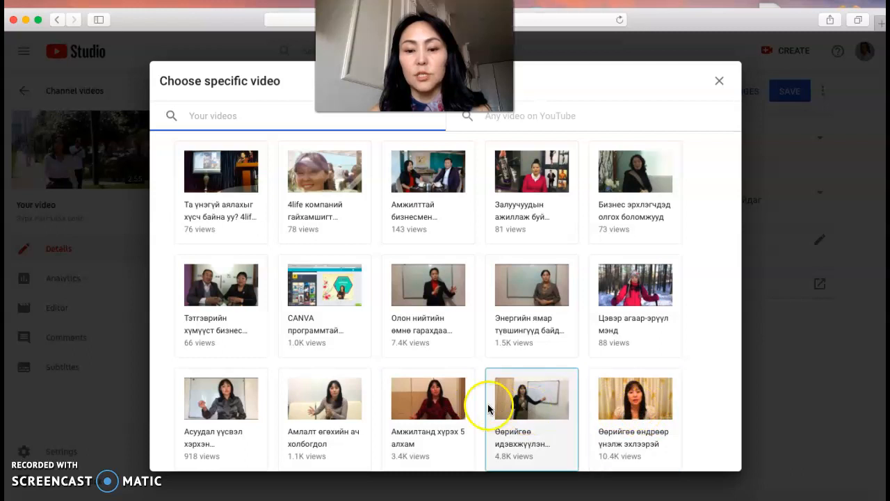
left_click(633, 403)
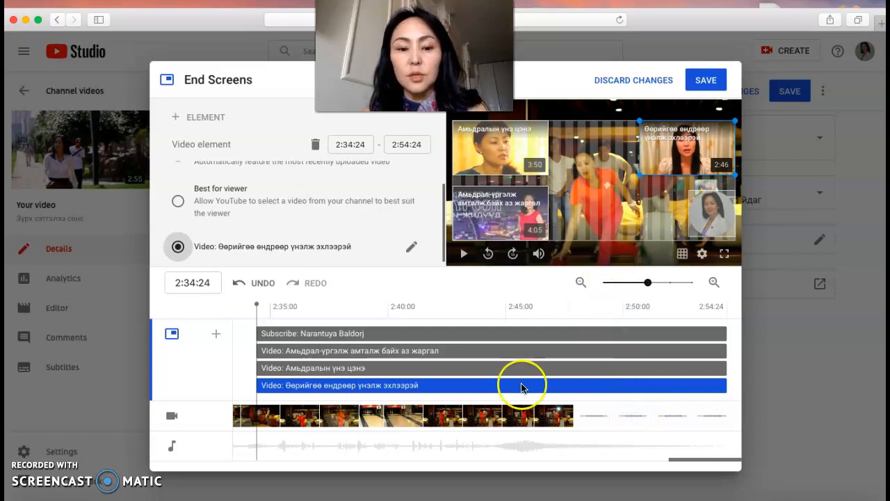
Preview several moments of the timeline before and during the end screen to check where its elements appear over the footage
left_click(301, 424)
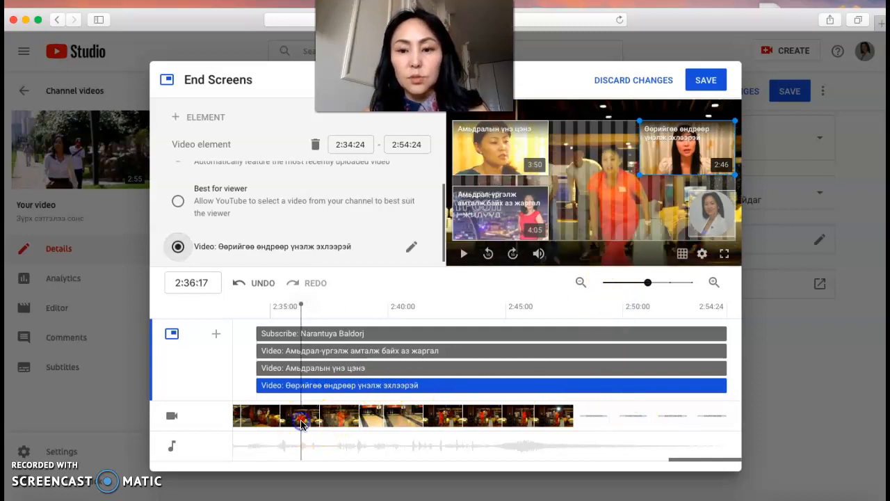
left_click(341, 427)
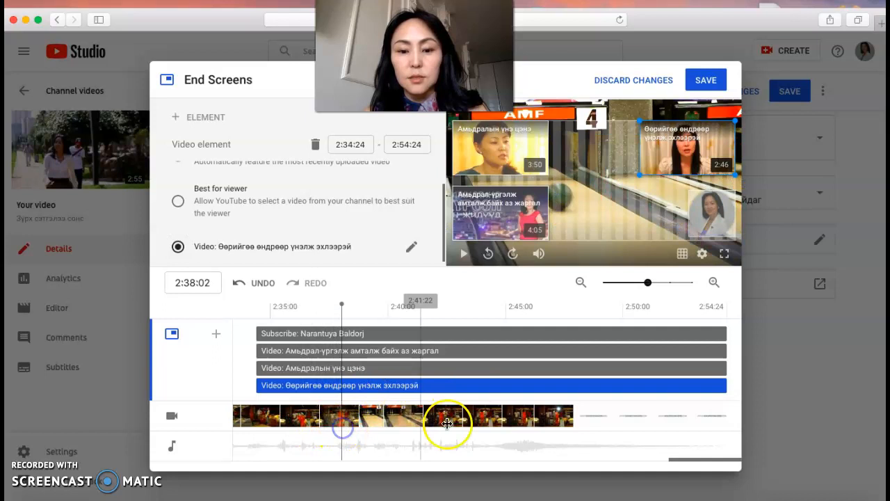
left_click(449, 427)
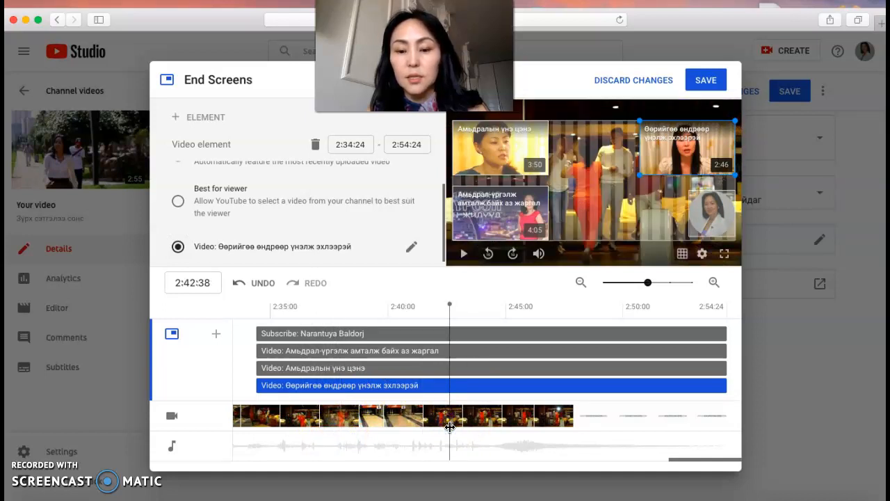
scroll(327, 418, "left", 5)
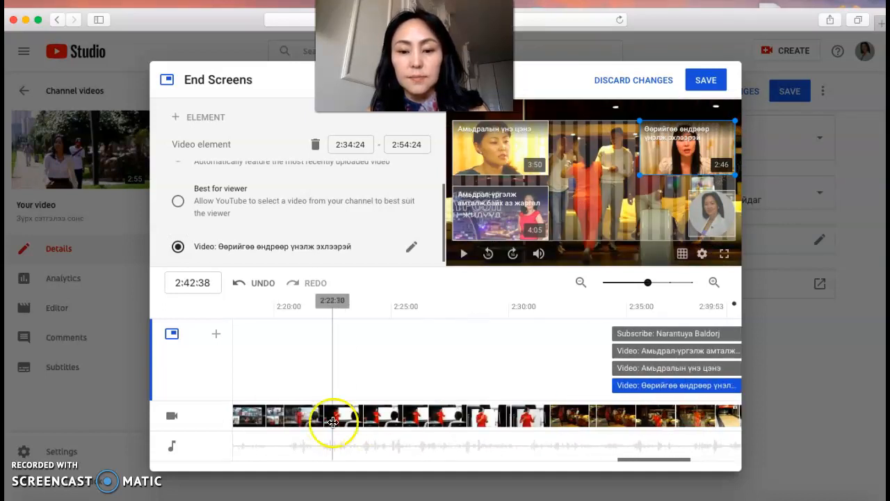
left_click(485, 423)
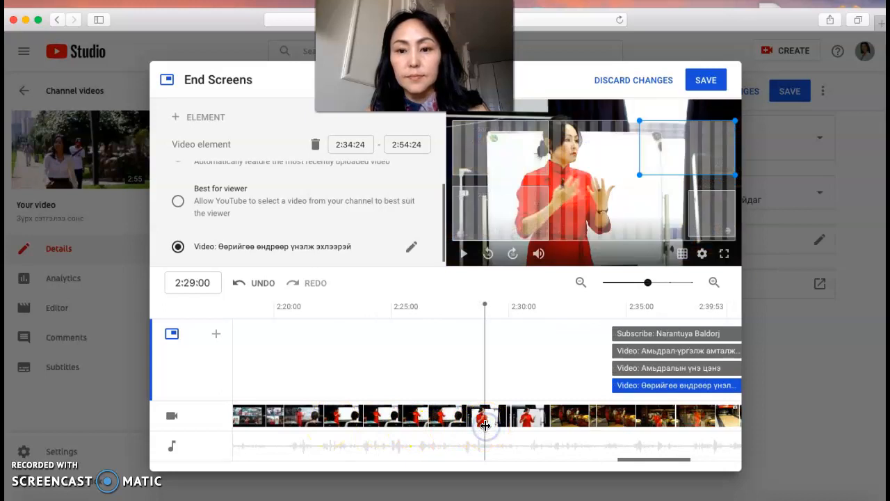
left_click(530, 424)
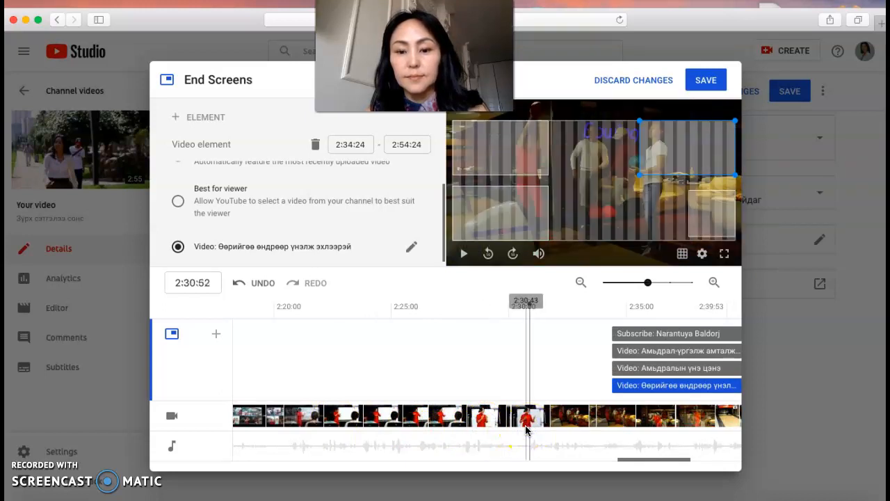
left_click(526, 429)
left_click(483, 422)
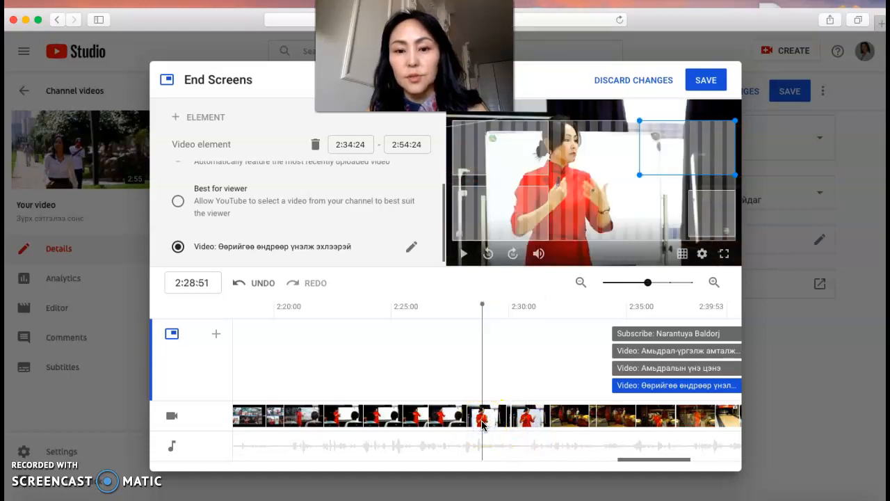
scroll(525, 424, "right", 5)
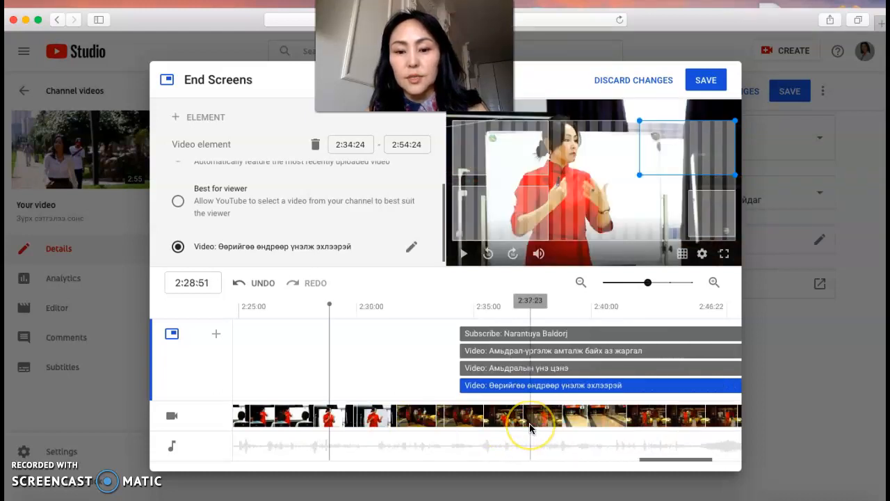
left_click(316, 416)
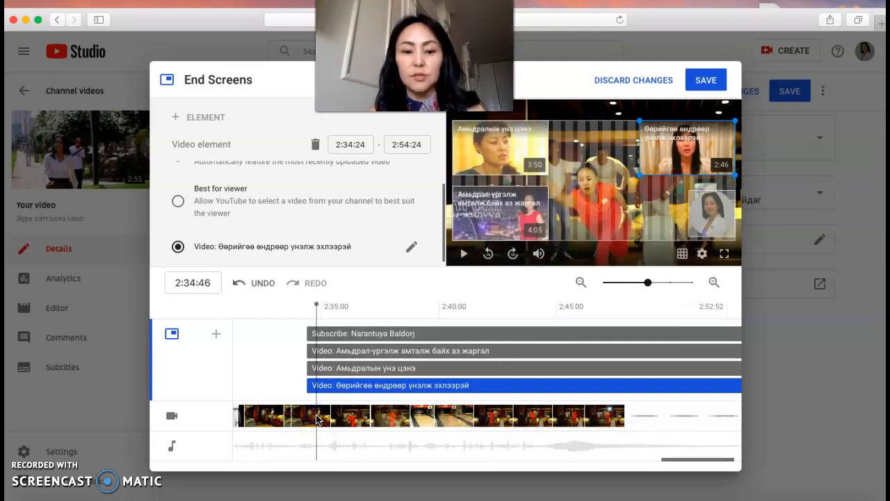
left_click(350, 423)
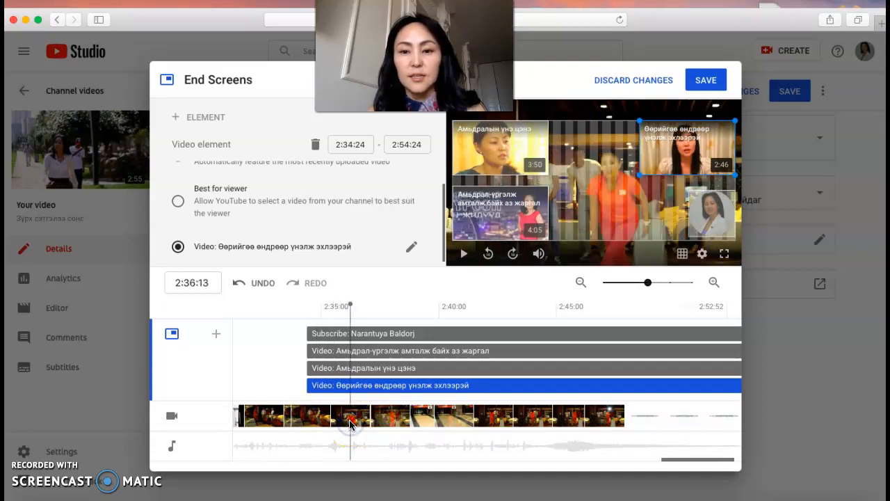
left_click(347, 424)
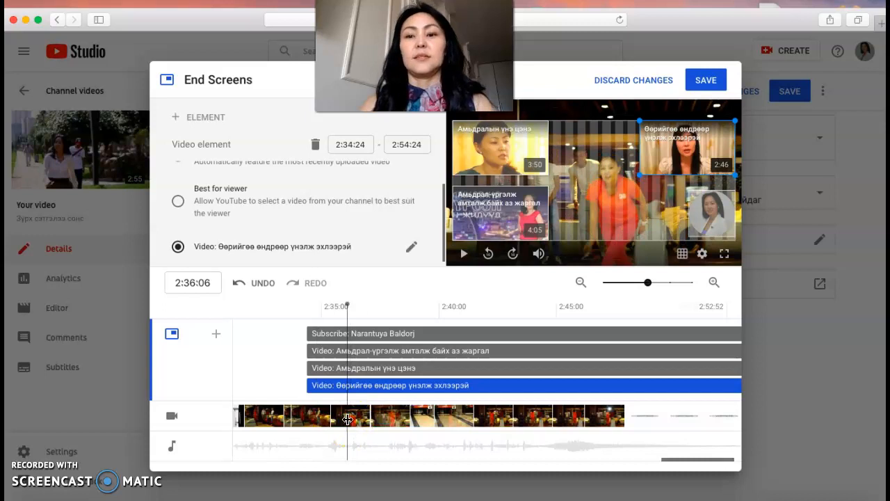
Save the end screen and open the cards editor for the same video
left_click(700, 82)
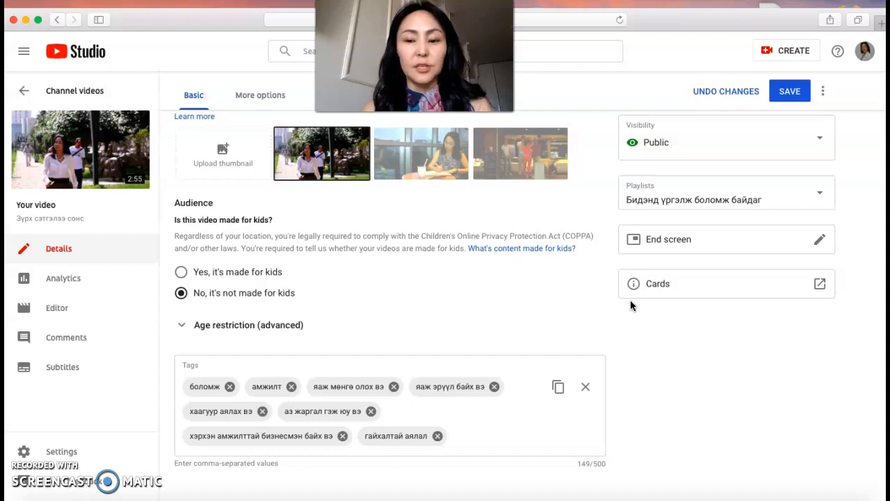
left_click(678, 285)
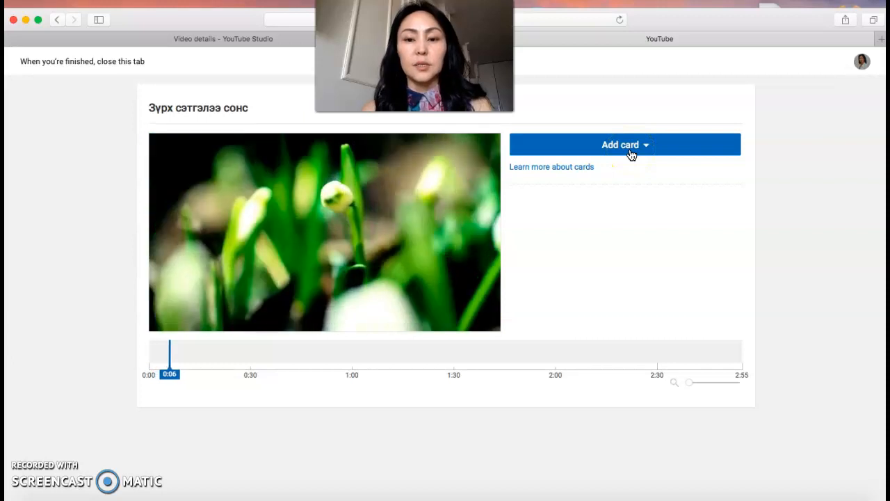
Add a video card linking to the upload "Мөрөөдлөөрөө амьдарцгаая амжилтын чуулга..." and place it at 0:08 on the timeline
left_click(628, 152)
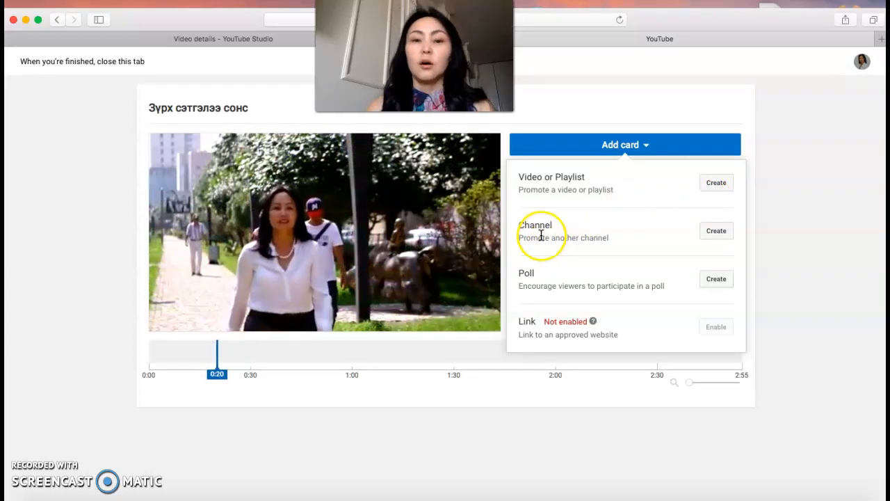
left_click(716, 184)
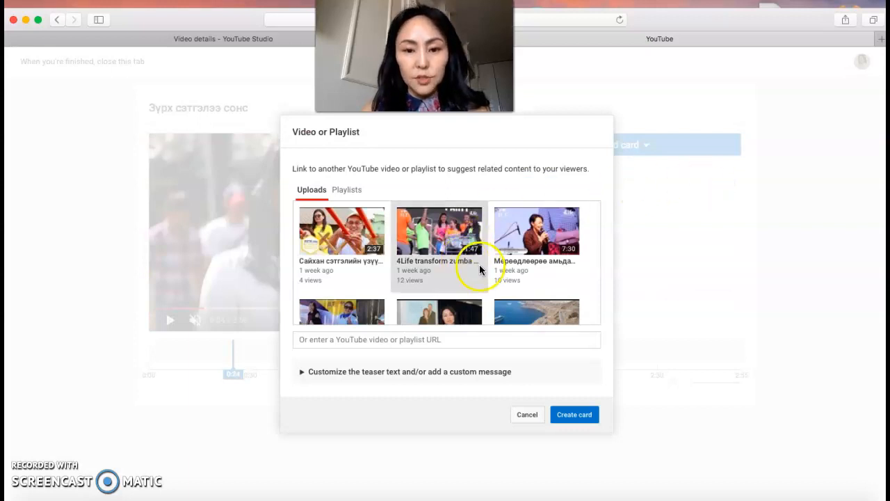
scroll(480, 271, "down", 1)
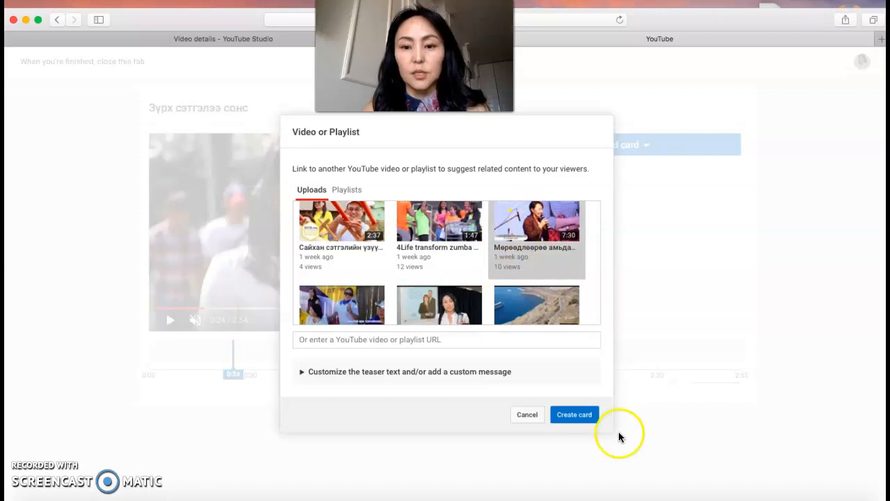
left_click(577, 417)
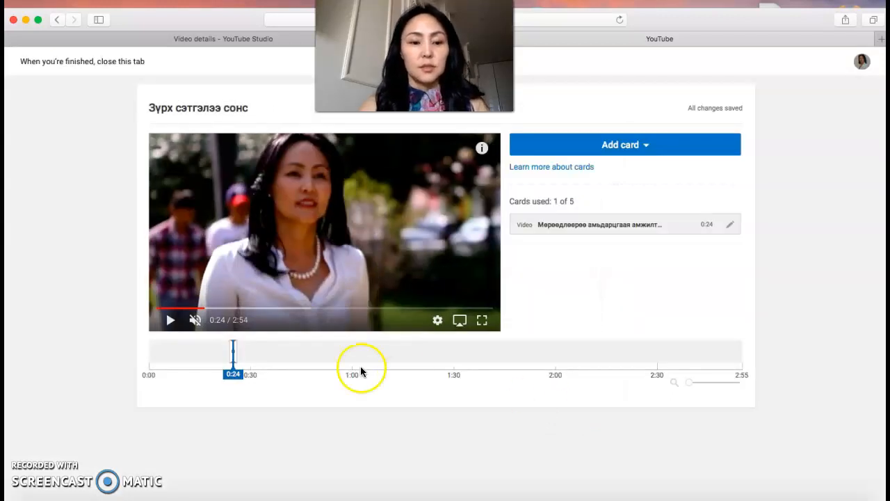
left_click_drag(232, 352, 180, 346)
left_click_drag(234, 351, 179, 350)
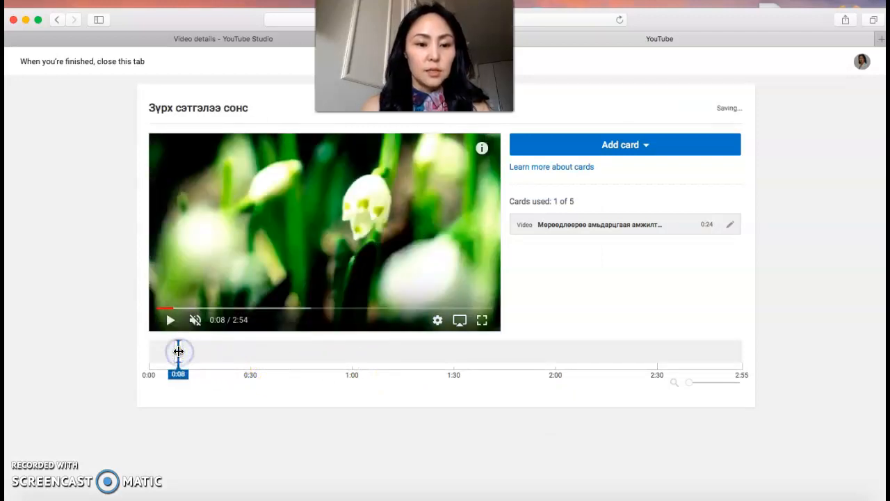
Preview the new card in the player by expanding its info teaser
left_click(663, 152)
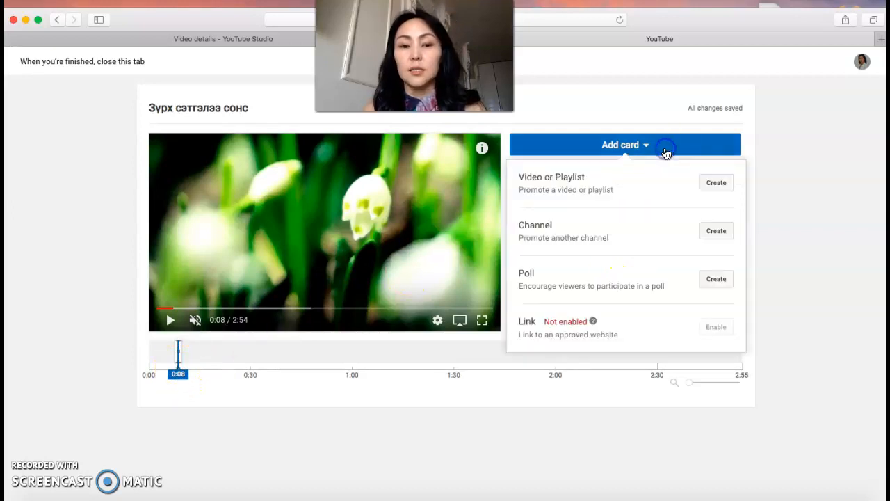
left_click(484, 150)
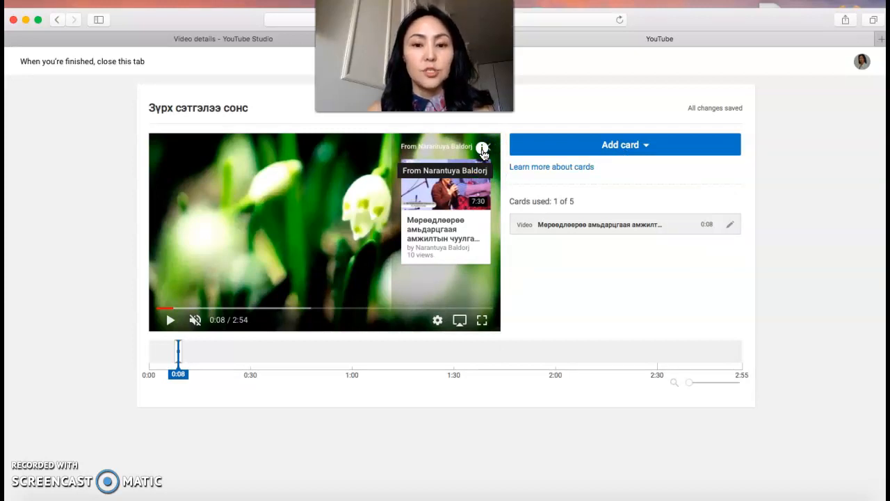
left_click(479, 147)
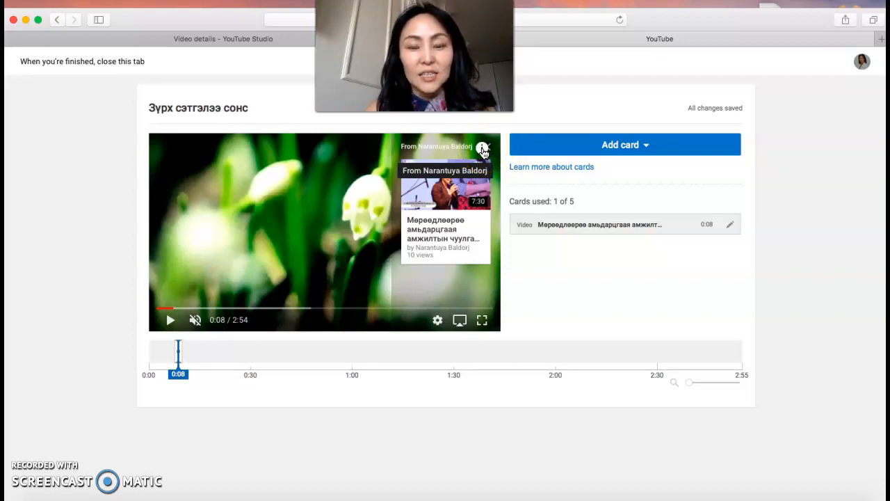
left_click(445, 176)
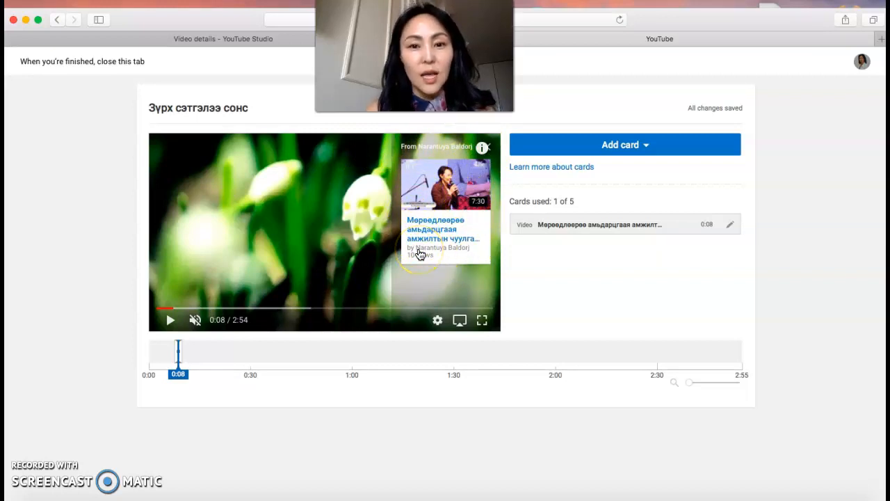
Add a second video card linking to the upload "Сайхан сэтгэлийн үзүүрт шар тос гэдэг"
left_click(626, 151)
left_click(716, 183)
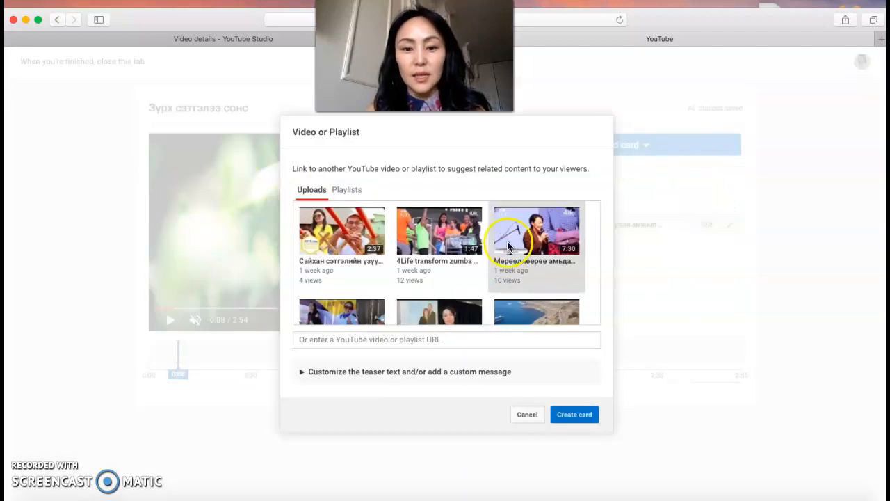
scroll(484, 277, "down", 3)
scroll(484, 276, "down", 2)
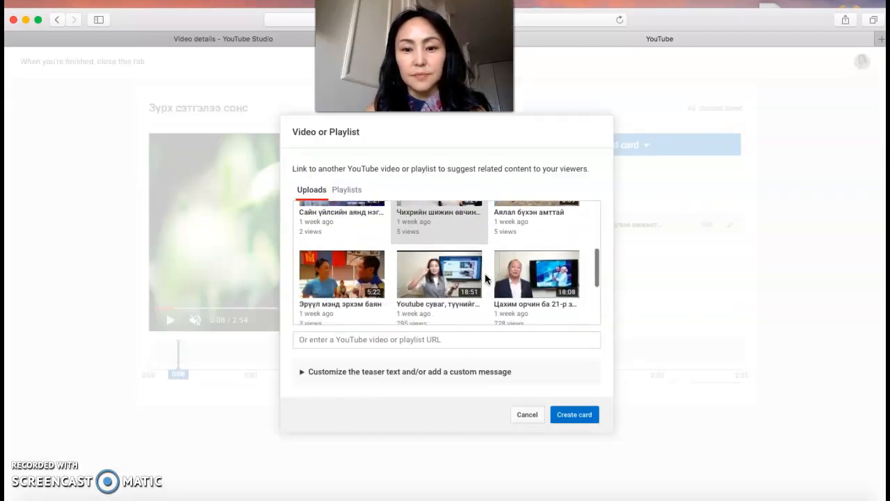
left_click(440, 272)
scroll(439, 277, "down", 2)
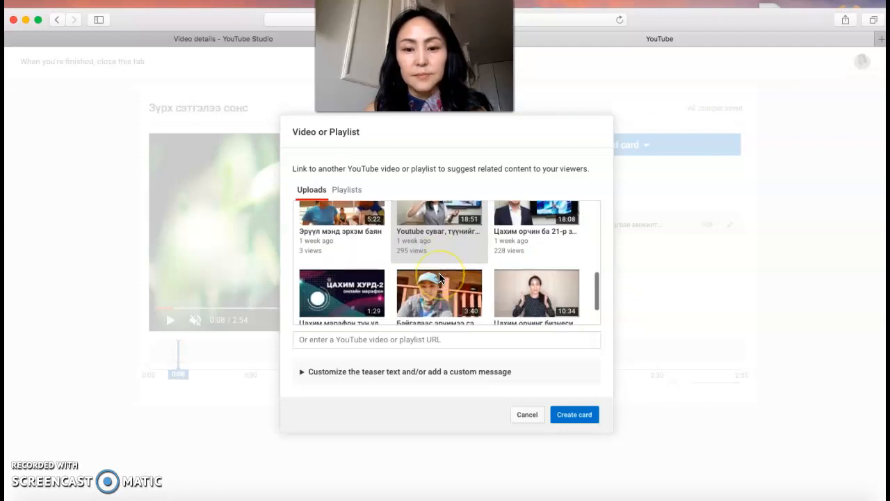
scroll(439, 276, "down", 1)
scroll(525, 271, "down", 1)
scroll(525, 271, "up", 5)
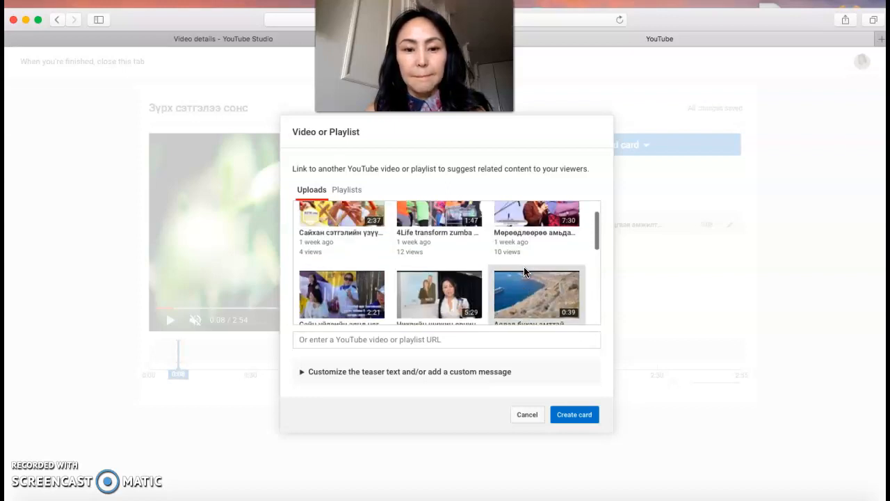
scroll(524, 271, "up", 1)
left_click(335, 265)
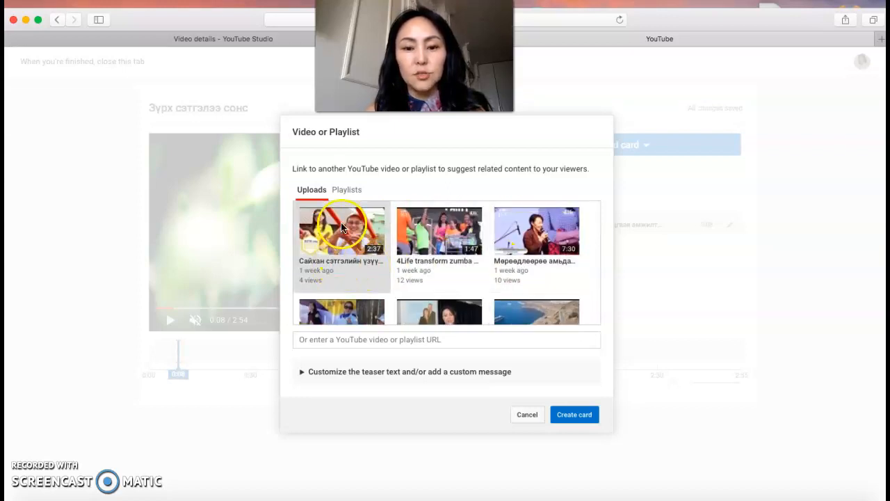
left_click(581, 417)
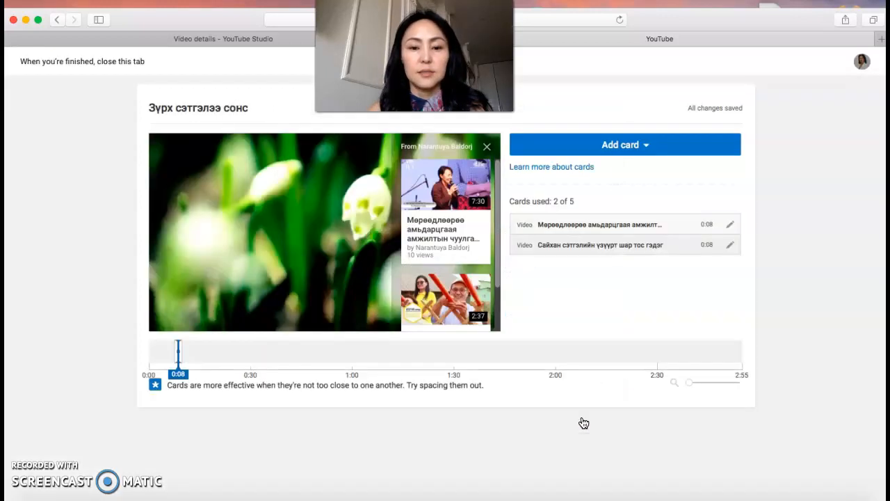
Move the second card to 0:32 on the timeline to space it from the first one
left_click(350, 384)
left_click(193, 342)
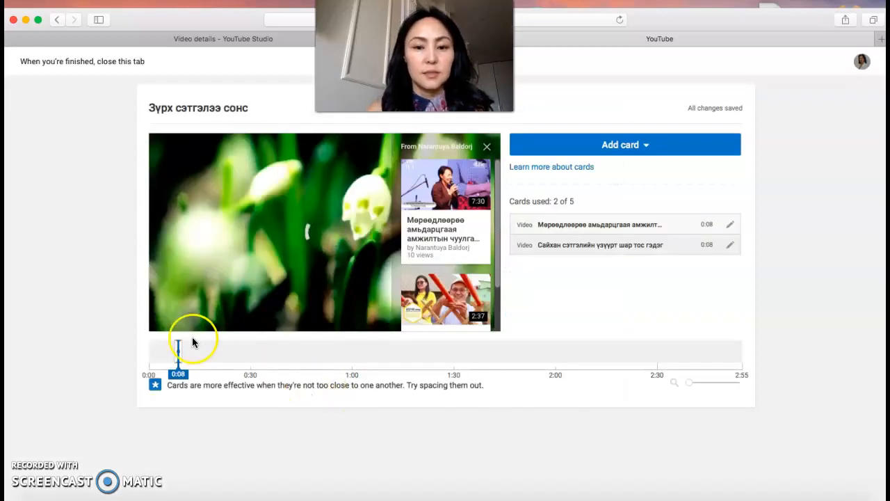
mouse_move(179, 357)
left_mouse_down()
mouse_move(274, 350)
mouse_move(259, 354)
left_mouse_up()
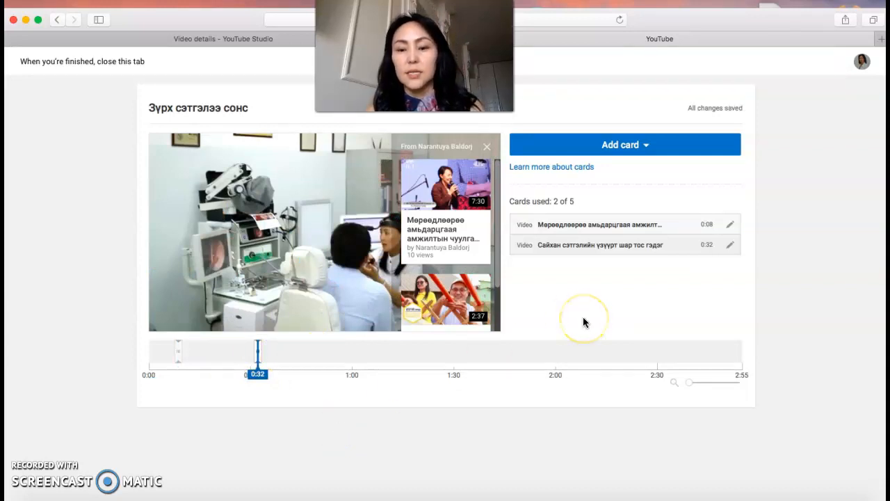
Close the cards editor and save the changes to the video's details
left_click(622, 146)
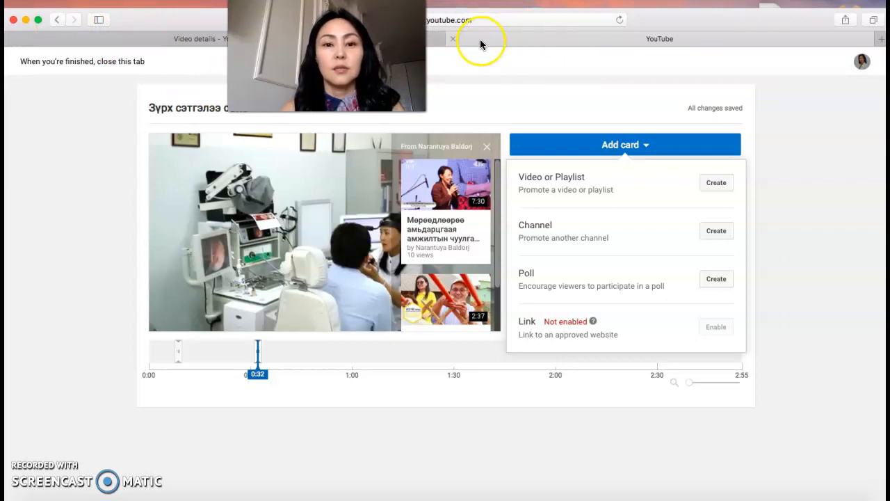
left_click(453, 40)
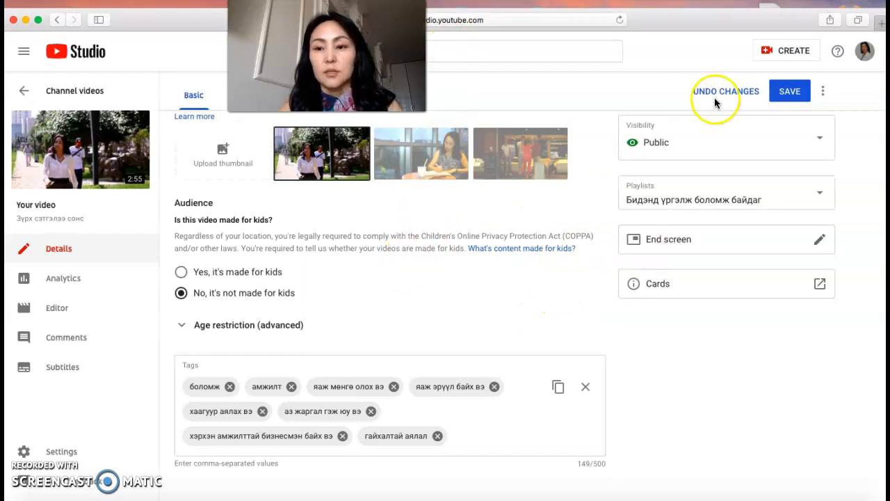
left_click(789, 96)
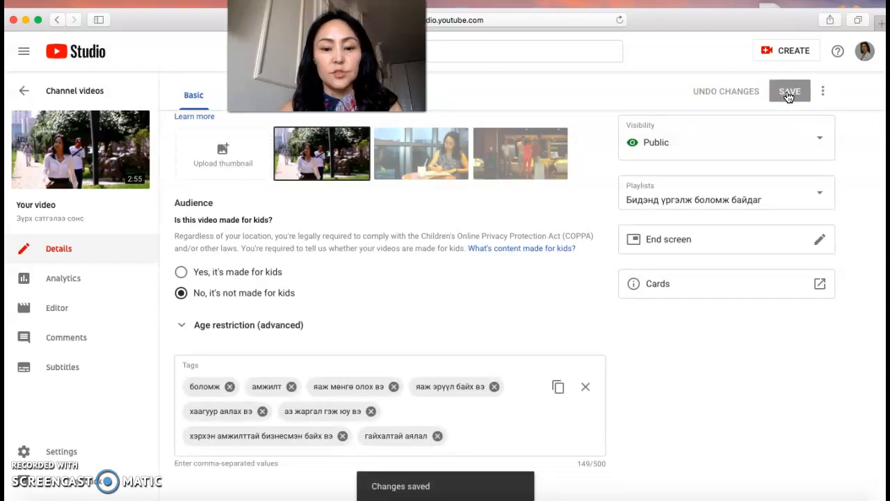
Return to the channel's list of uploads and look through to its last entries
left_click(59, 93)
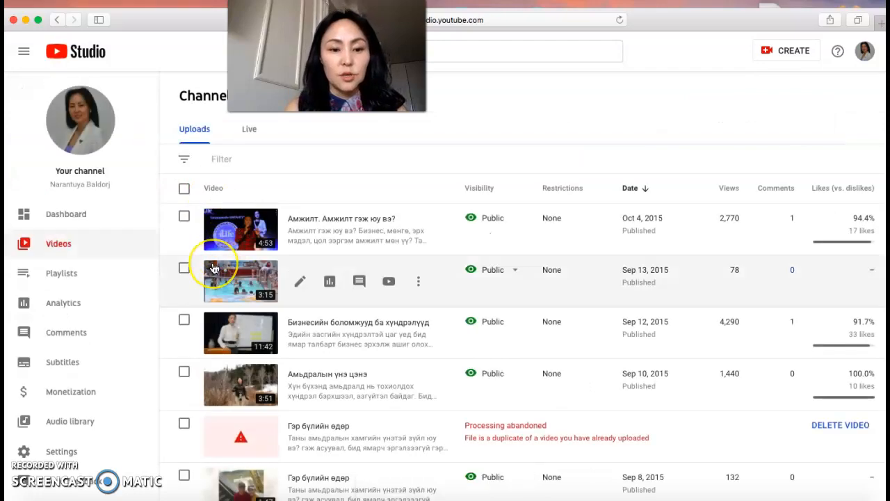
scroll(213, 269, "down", 10)
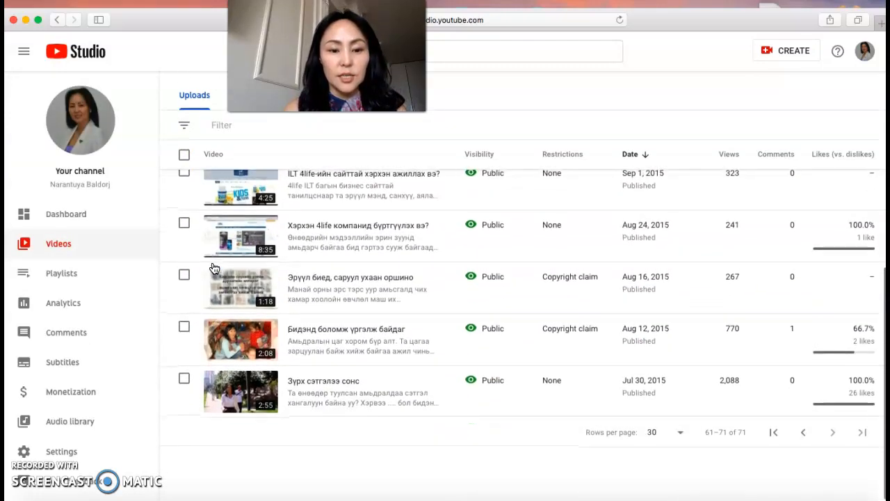
Open the details of the oldest upload, "Зүрх сэтгэлээ сонс", and review its end screen layout, leaving the end screen editor without changes
left_click(231, 405)
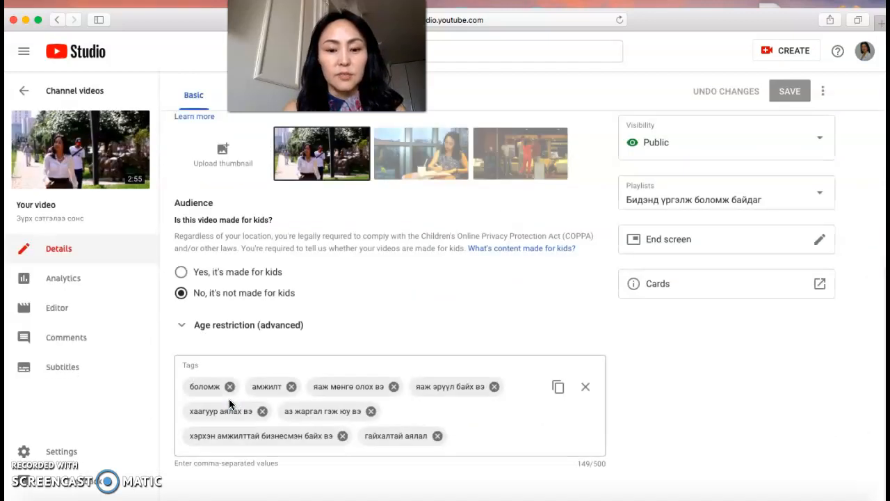
left_click(700, 241)
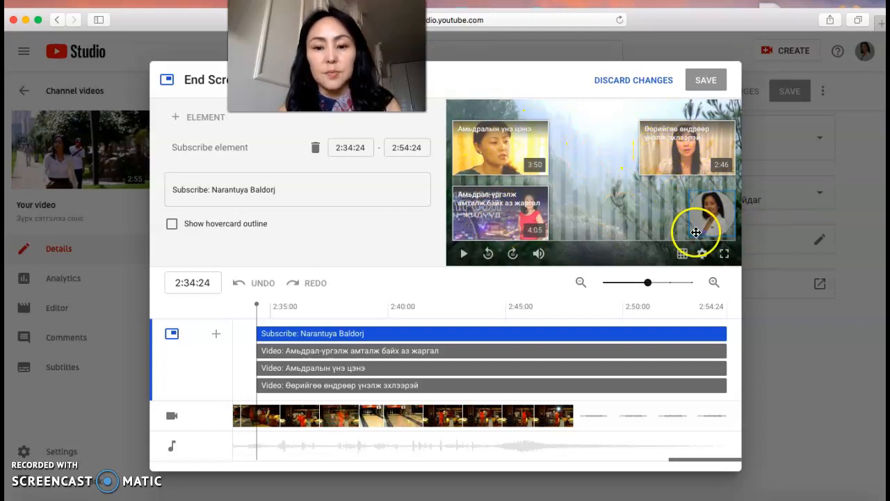
left_click(783, 287)
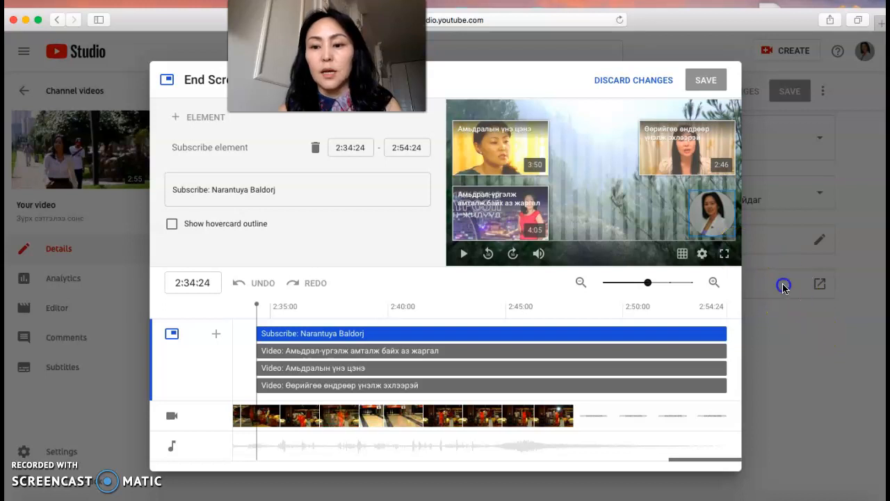
left_click(633, 80)
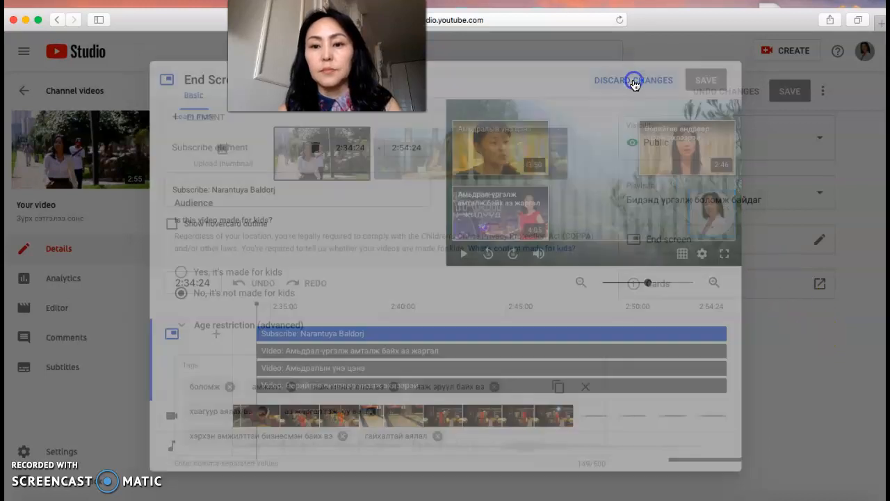
Review the video's cards and their preview in the cards editor, and return to the video's details
left_click(676, 284)
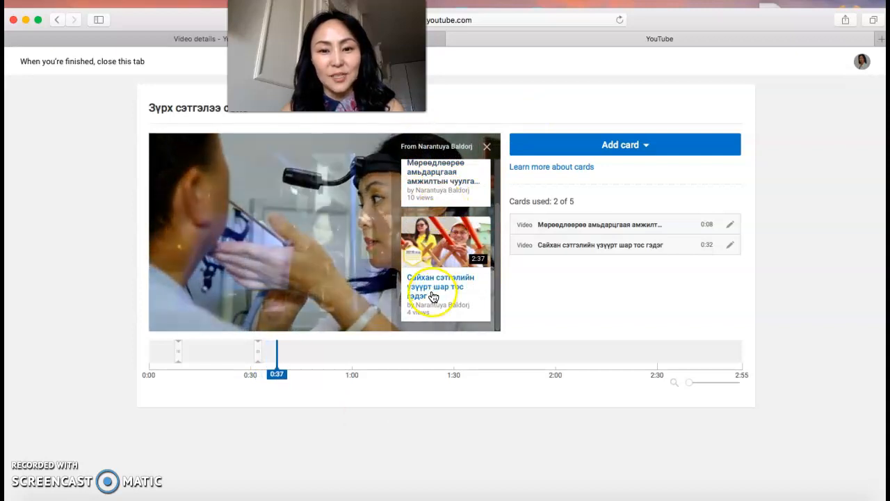
scroll(438, 195, "up", 2)
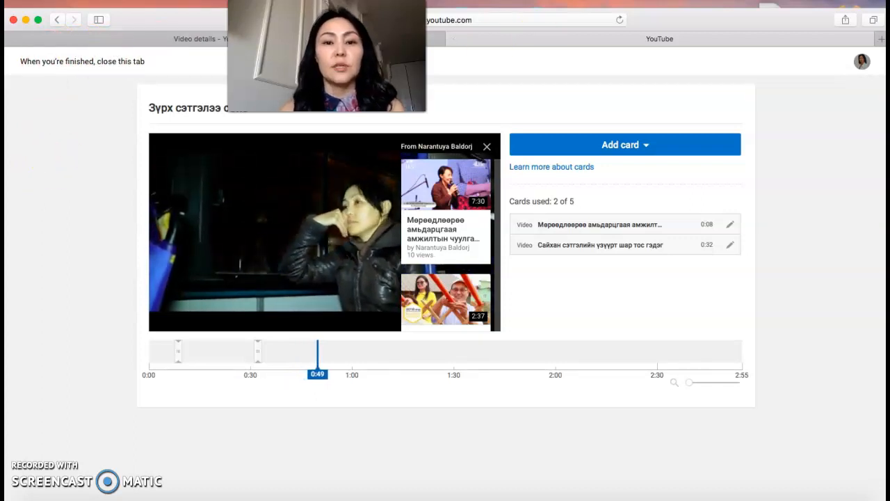
left_click(452, 38)
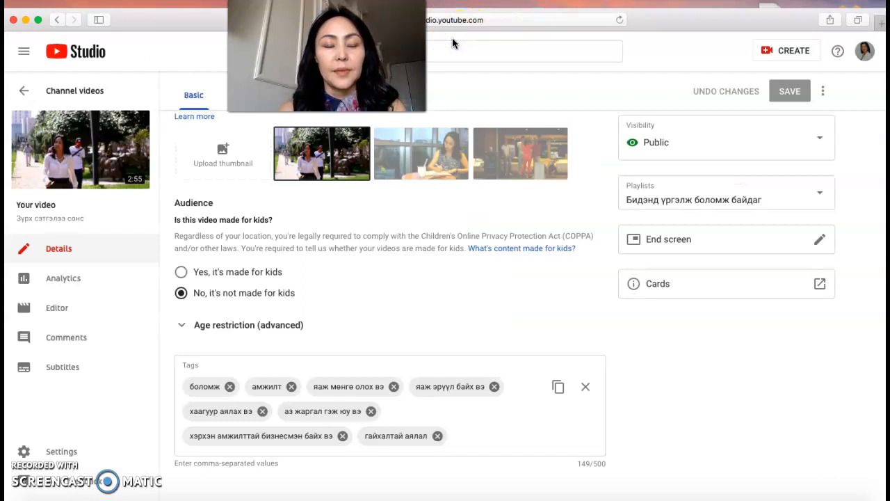